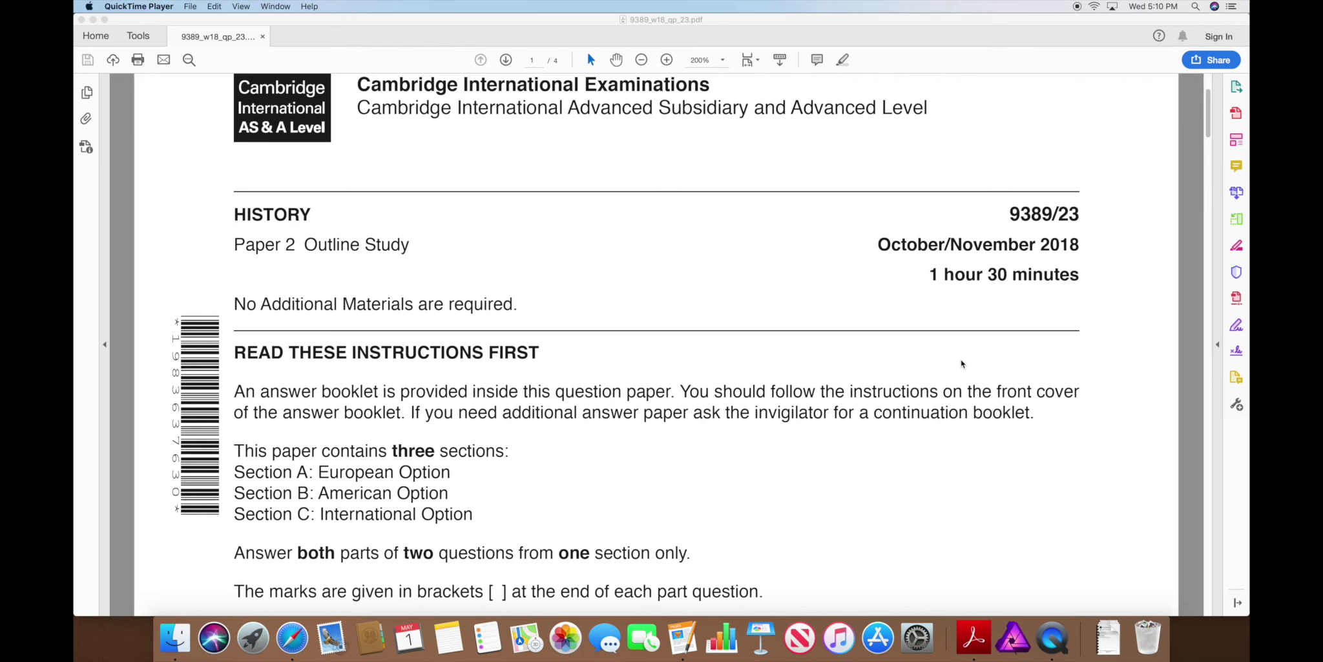
Read the cover page instructions of the History Paper 2 question paper, including the three sections and the answering rules.
scroll(917, 406, down, 15)
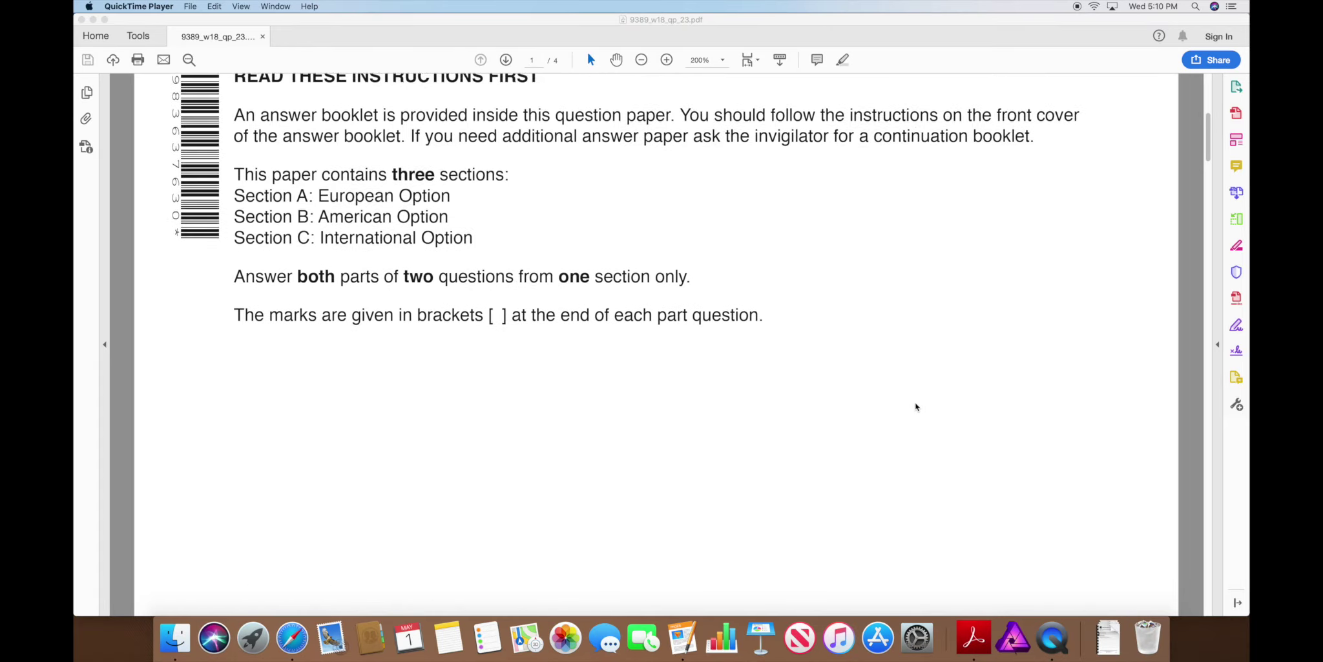
scroll(922, 405, down, 10)
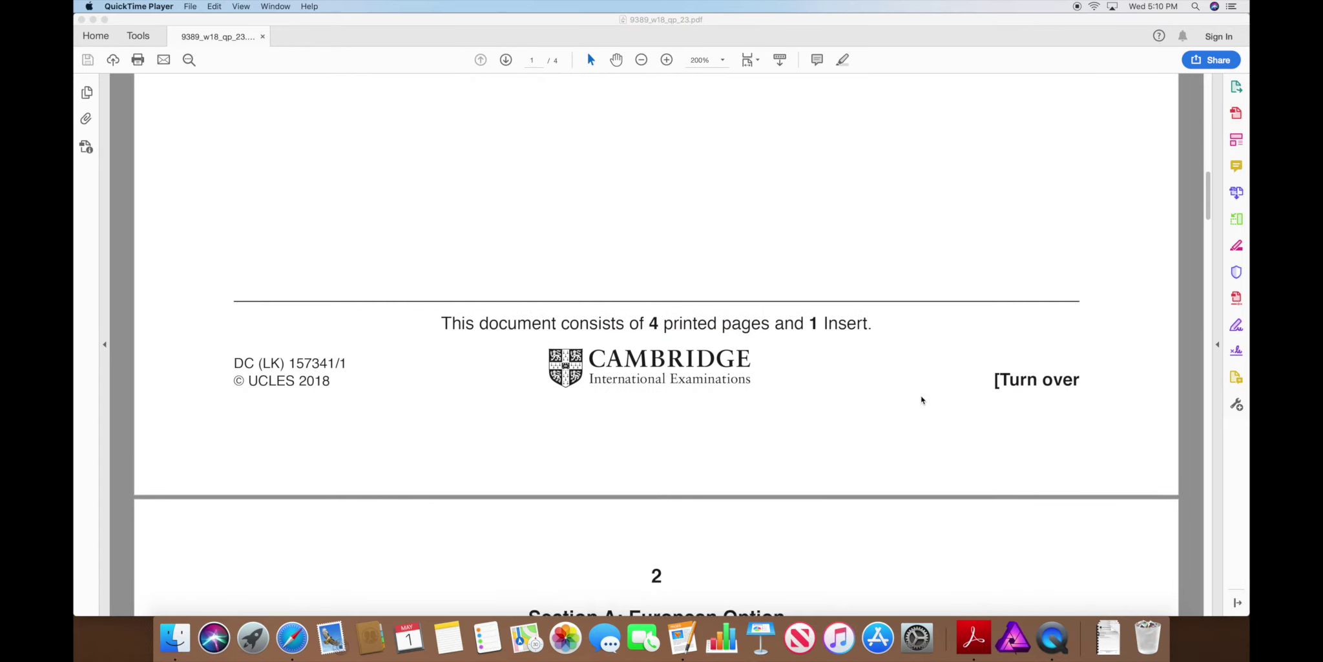
scroll(922, 396, up, 20)
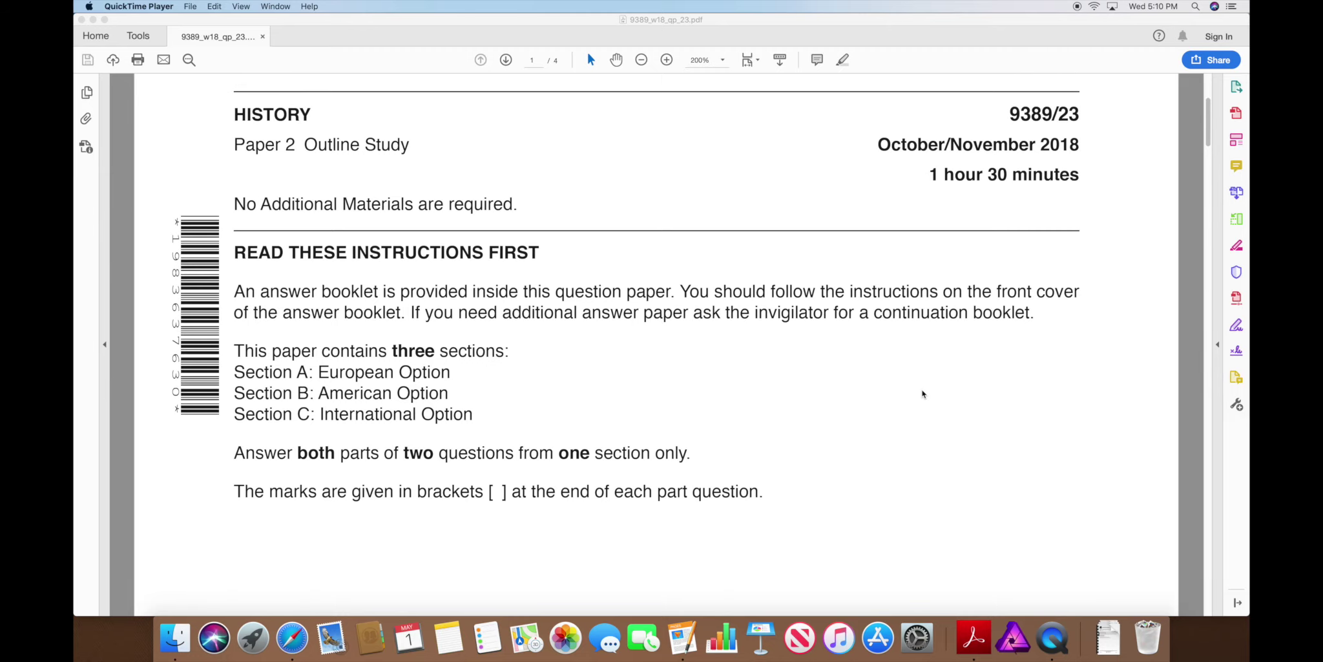
scroll(922, 394, up, 3)
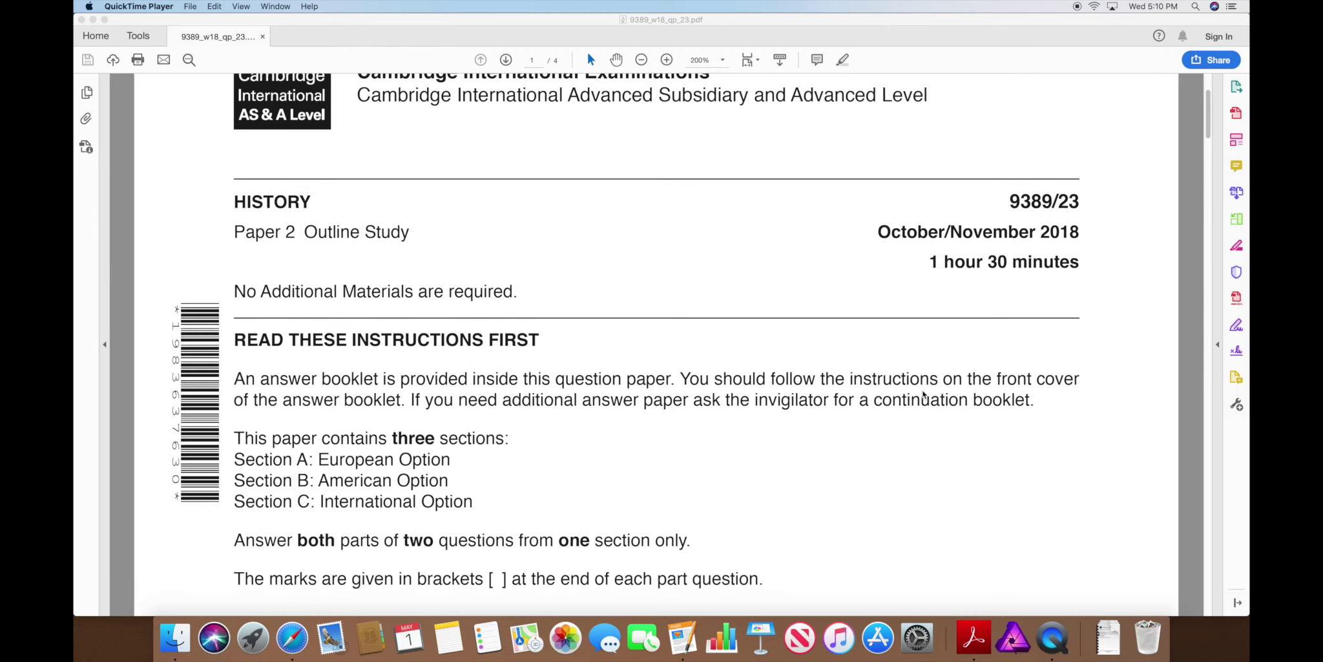
scroll(925, 395, down, 3)
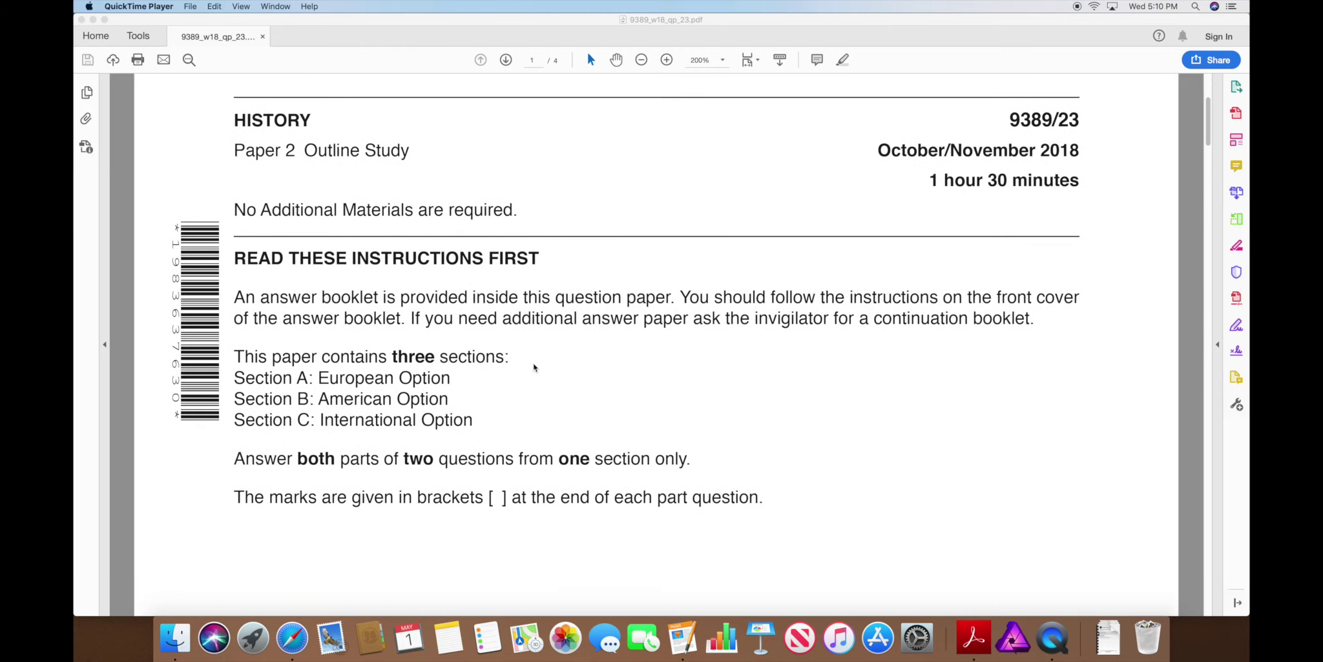
scroll(540, 367, down, 1)
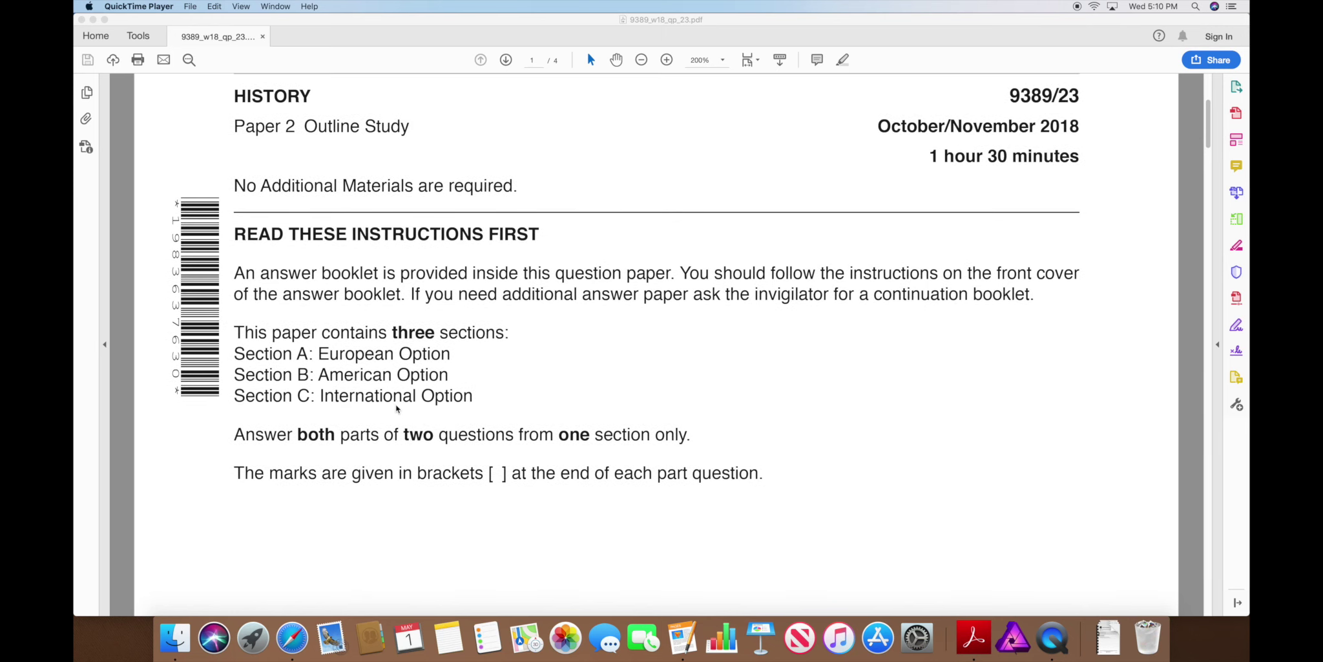
scroll(398, 460, down, 4)
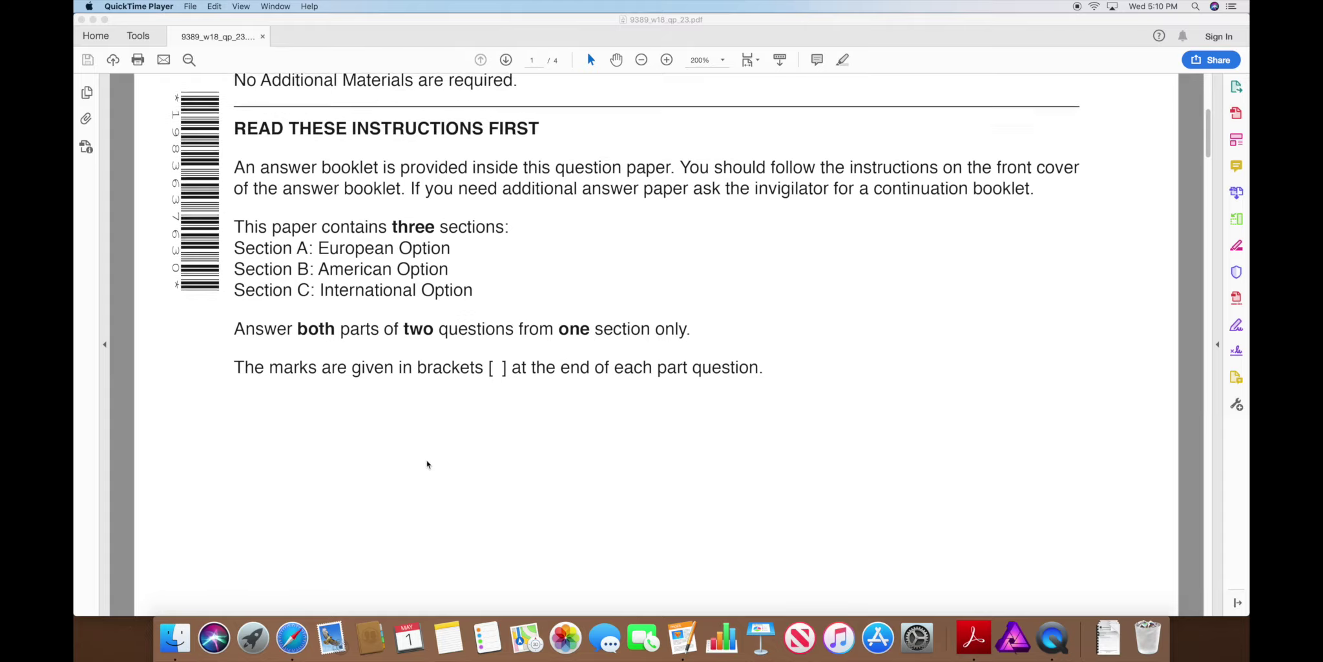
Look through the Section A European Option and Section B American Option questions on pages 2 and 3.
scroll(426, 464, down, 20)
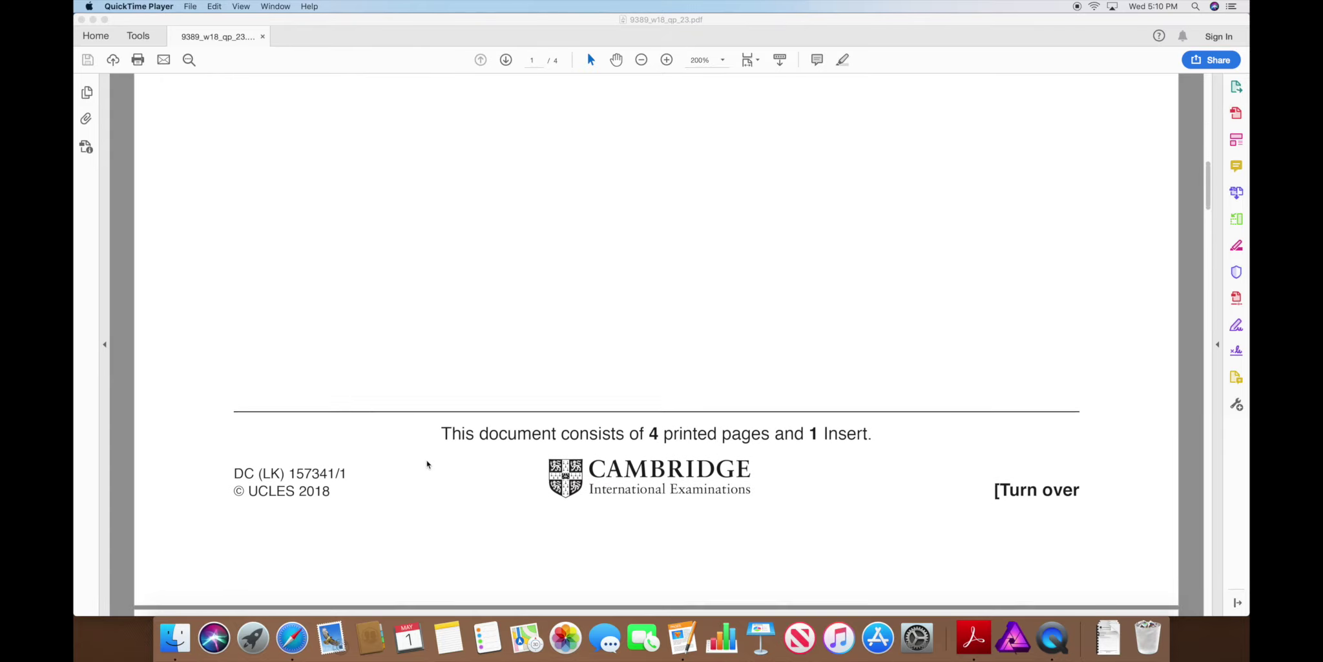
scroll(427, 464, down, 15)
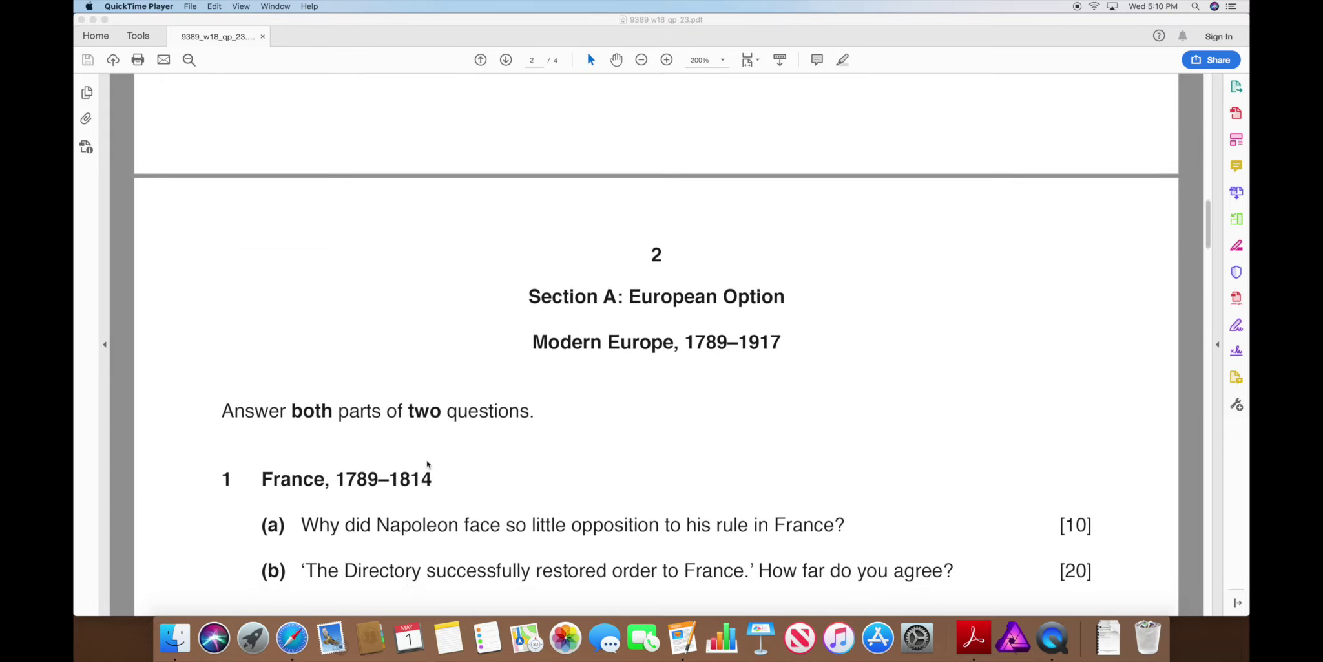
scroll(427, 464, down, 12)
scroll(427, 464, up, 6)
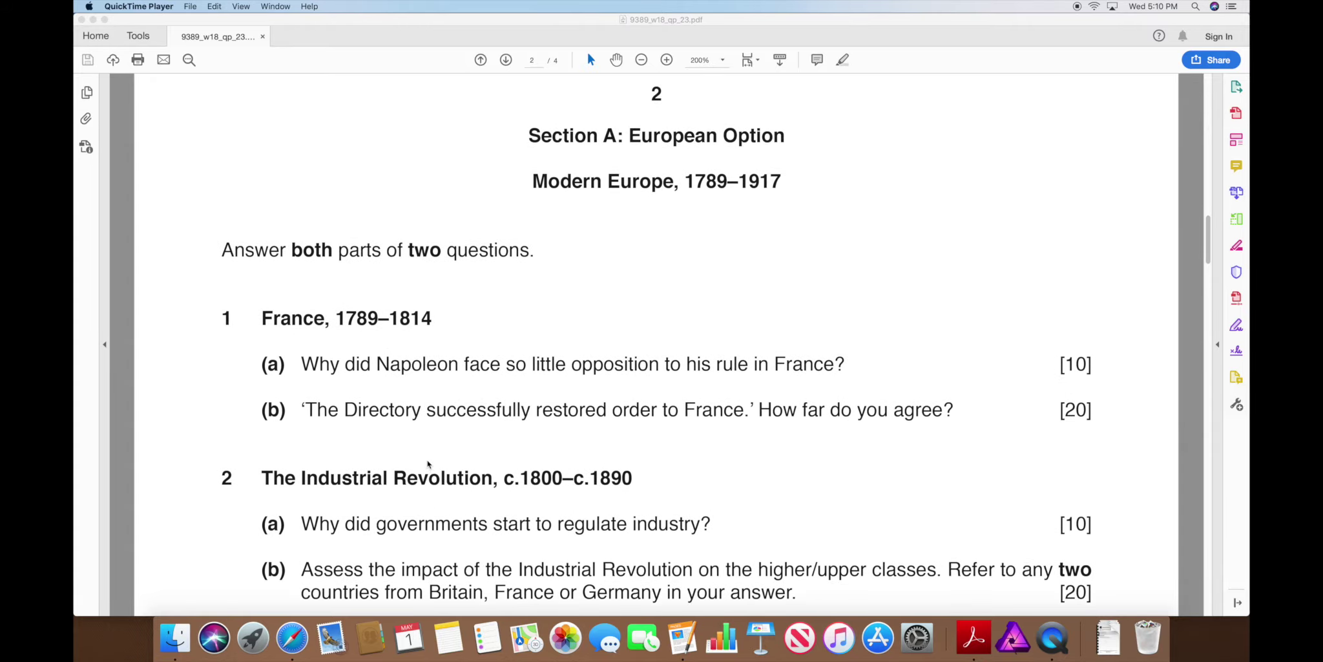
scroll(427, 464, down, 20)
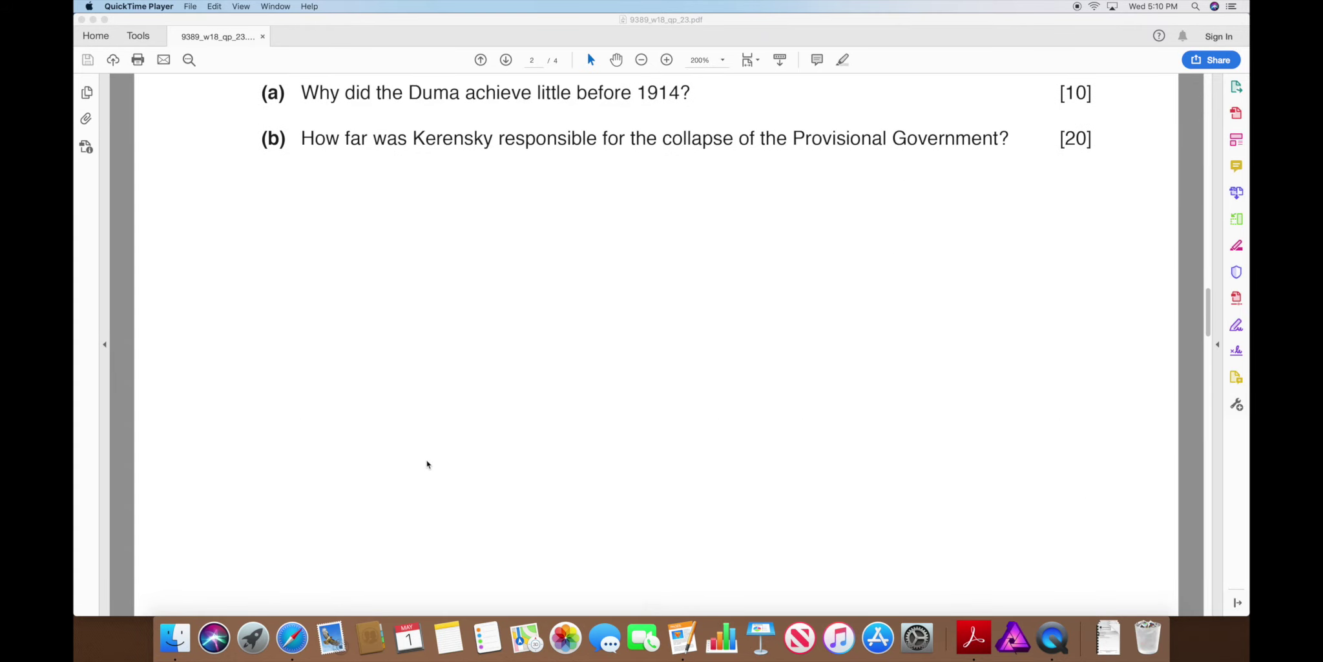
scroll(427, 464, down, 20)
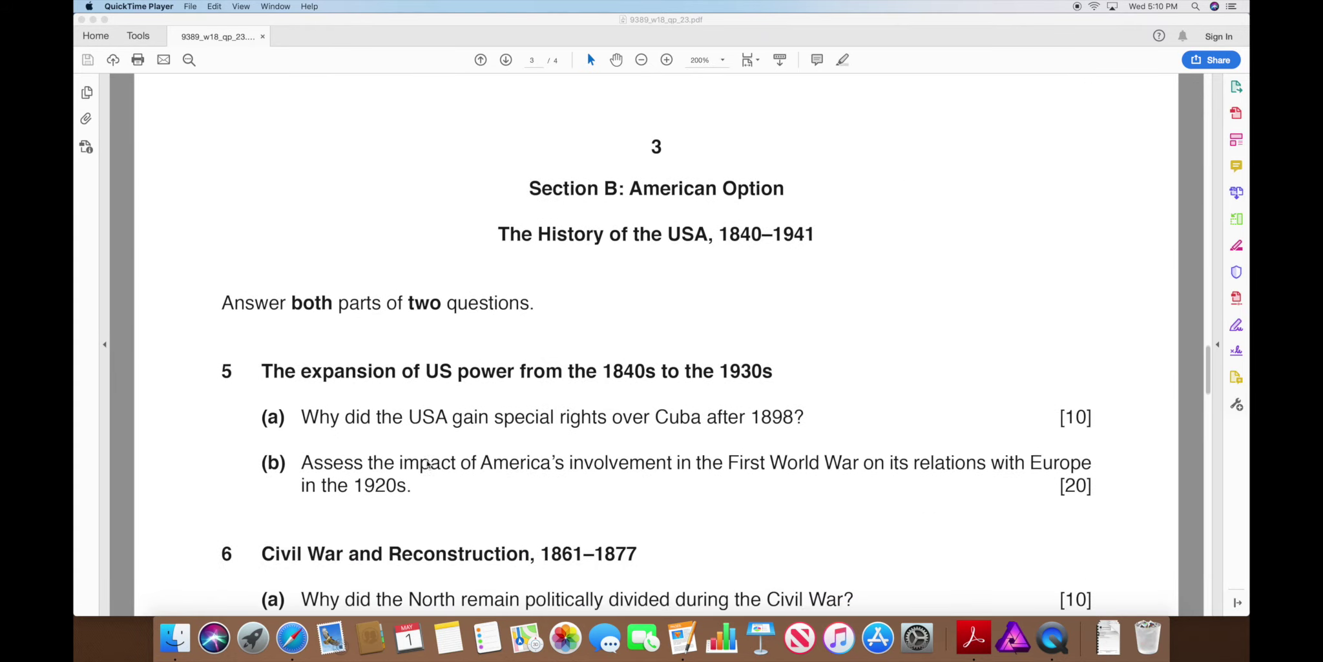
scroll(426, 464, down, 2)
scroll(428, 464, down, 8)
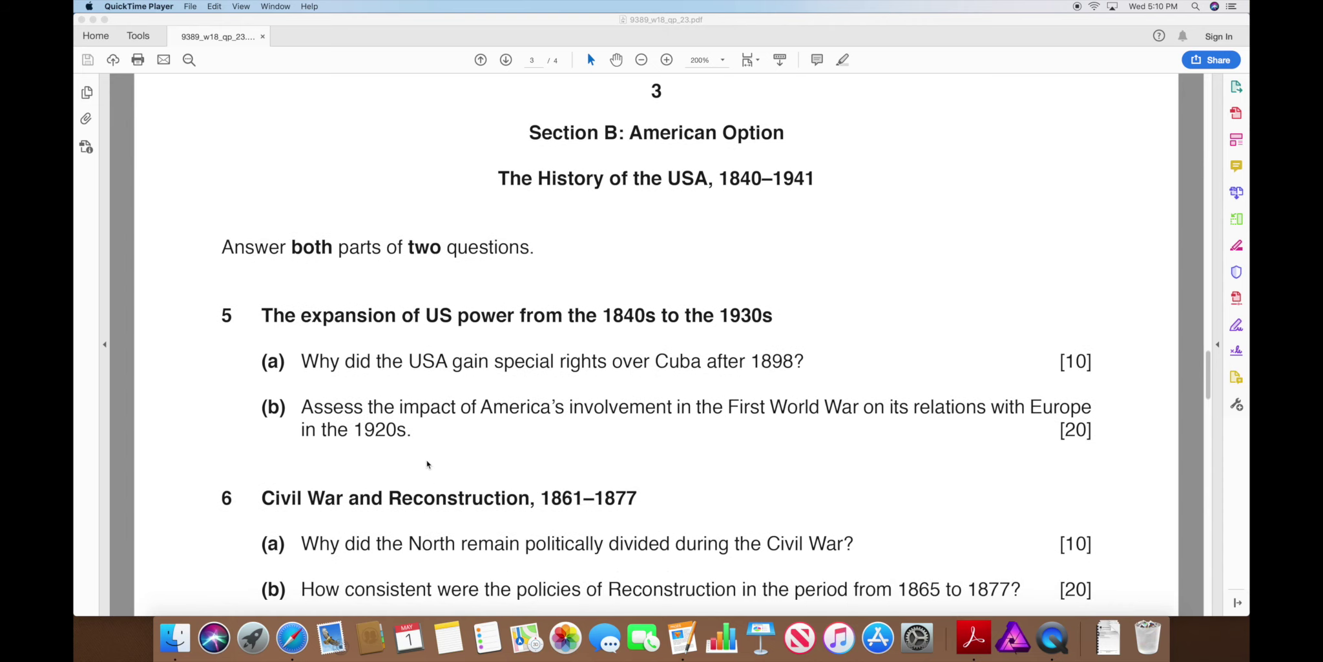
scroll(427, 464, down, 20)
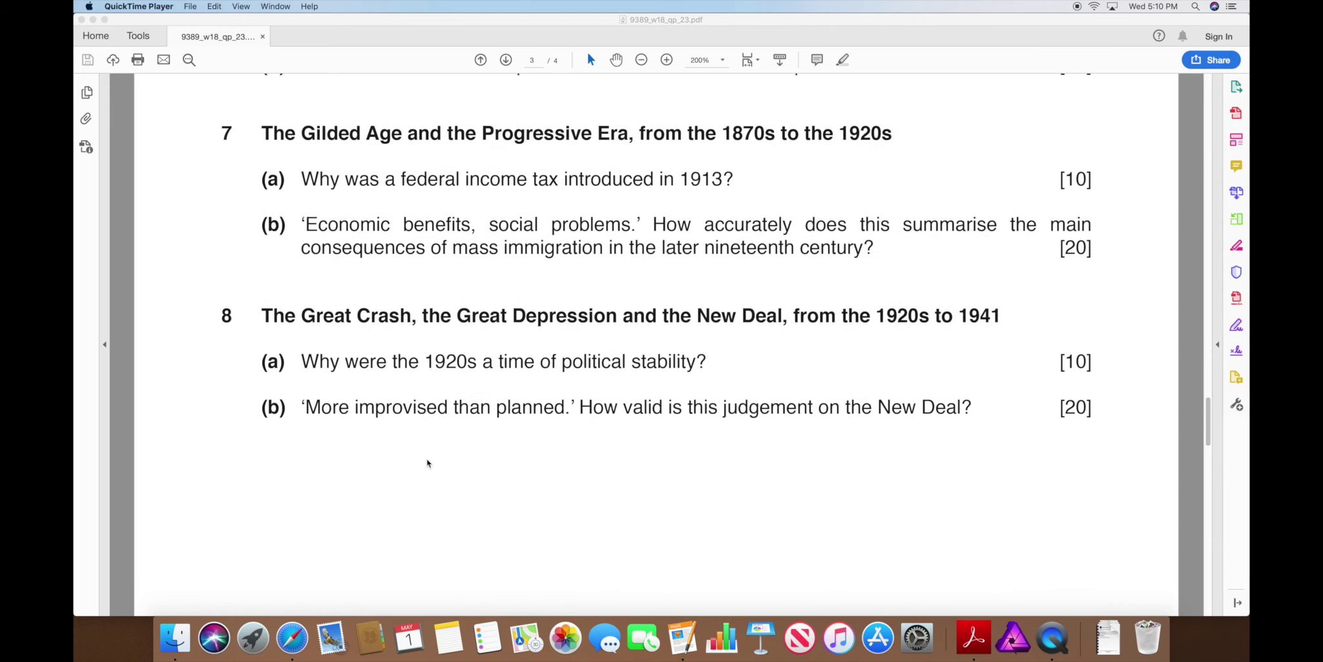
Examine the Section C International Option questions 9 to 12 on page 4 of the question paper.
scroll(427, 463, down, 20)
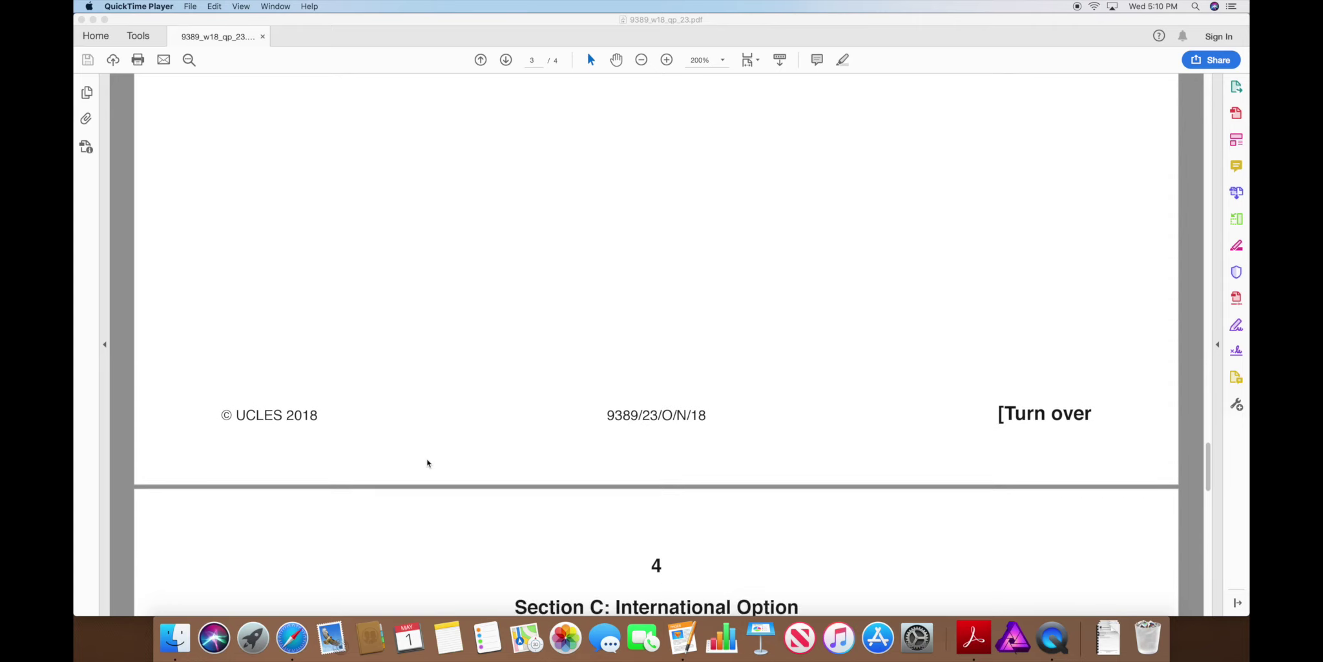
scroll(427, 463, down, 1)
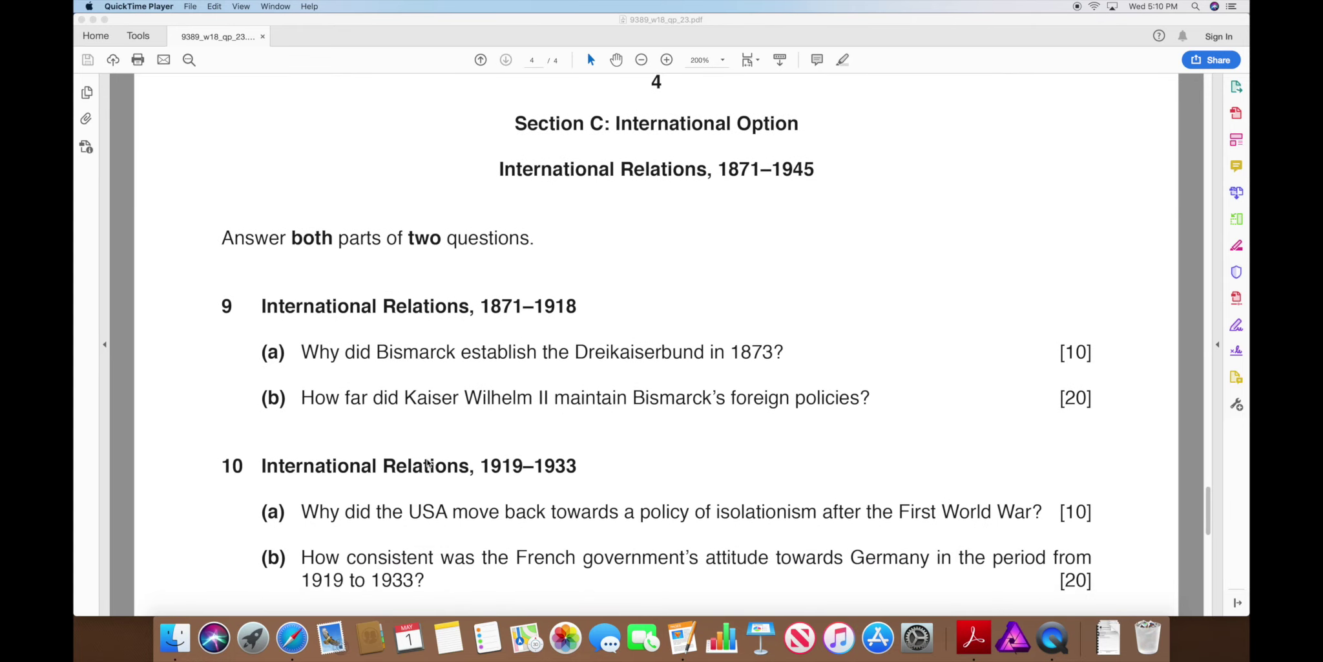
scroll(427, 463, down, 3)
scroll(429, 464, up, 4)
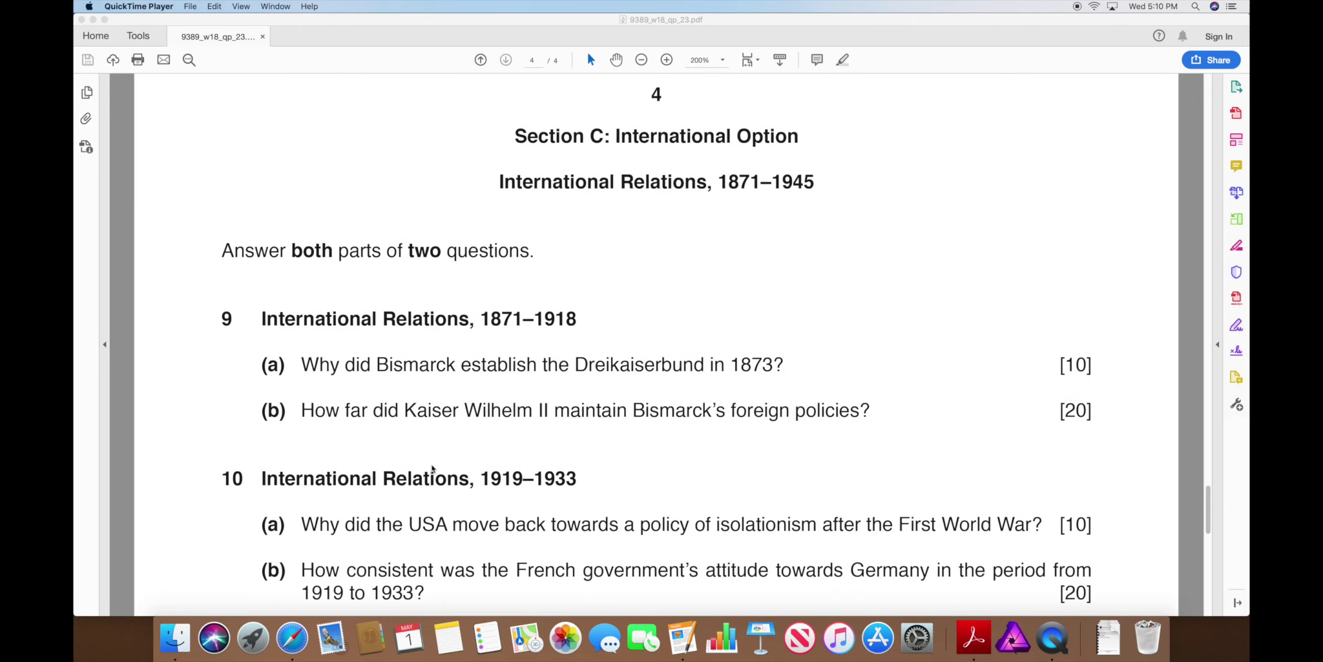
scroll(432, 467, down, 3)
scroll(434, 468, down, 20)
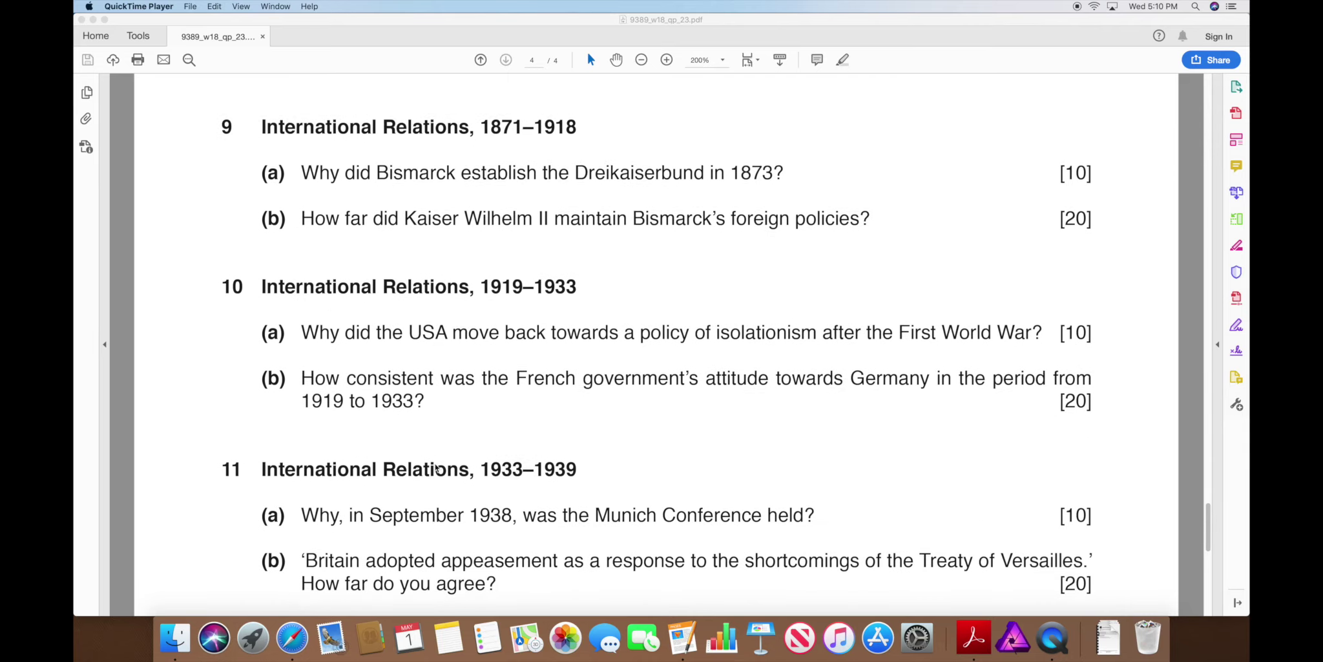
scroll(436, 467, down, 7)
scroll(433, 468, up, 1)
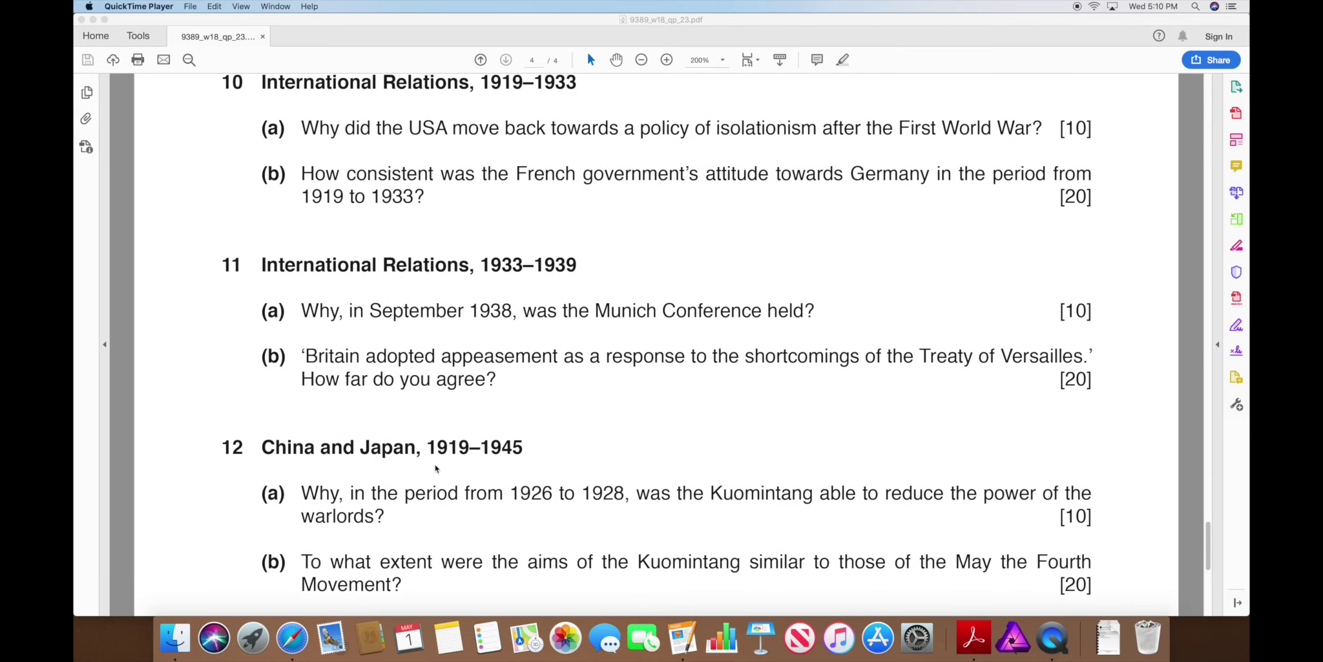
scroll(433, 468, up, 11)
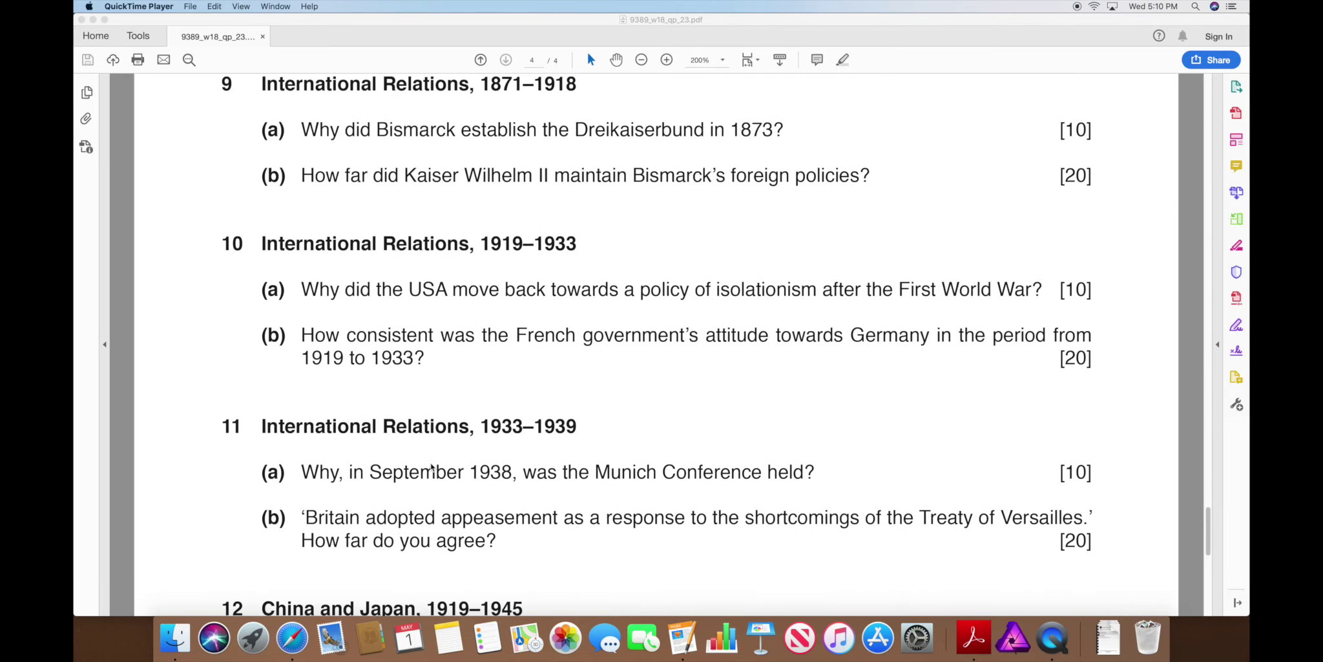
scroll(432, 468, down, 4)
scroll(362, 454, up, 7)
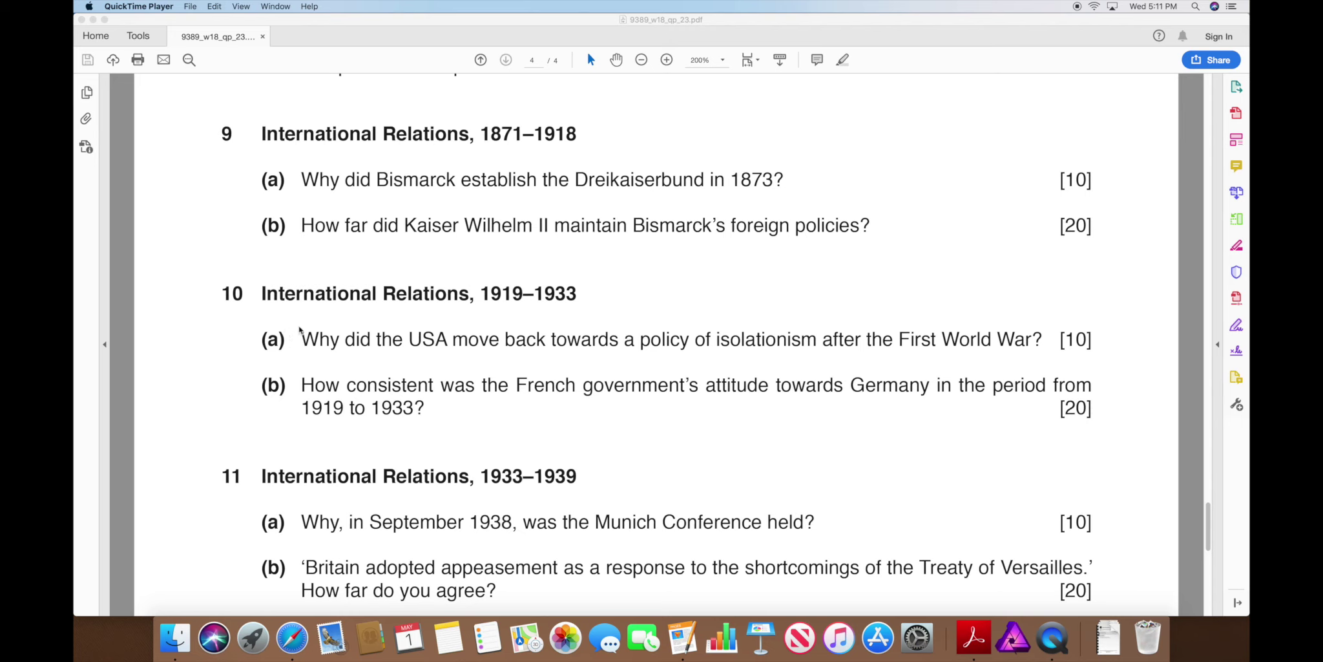
Compare parts (a) and (b) and their mark allocations in the International Relations questions 9, 10 and 11.
scroll(193, 188, up, 1)
scroll(170, 187, down, 1)
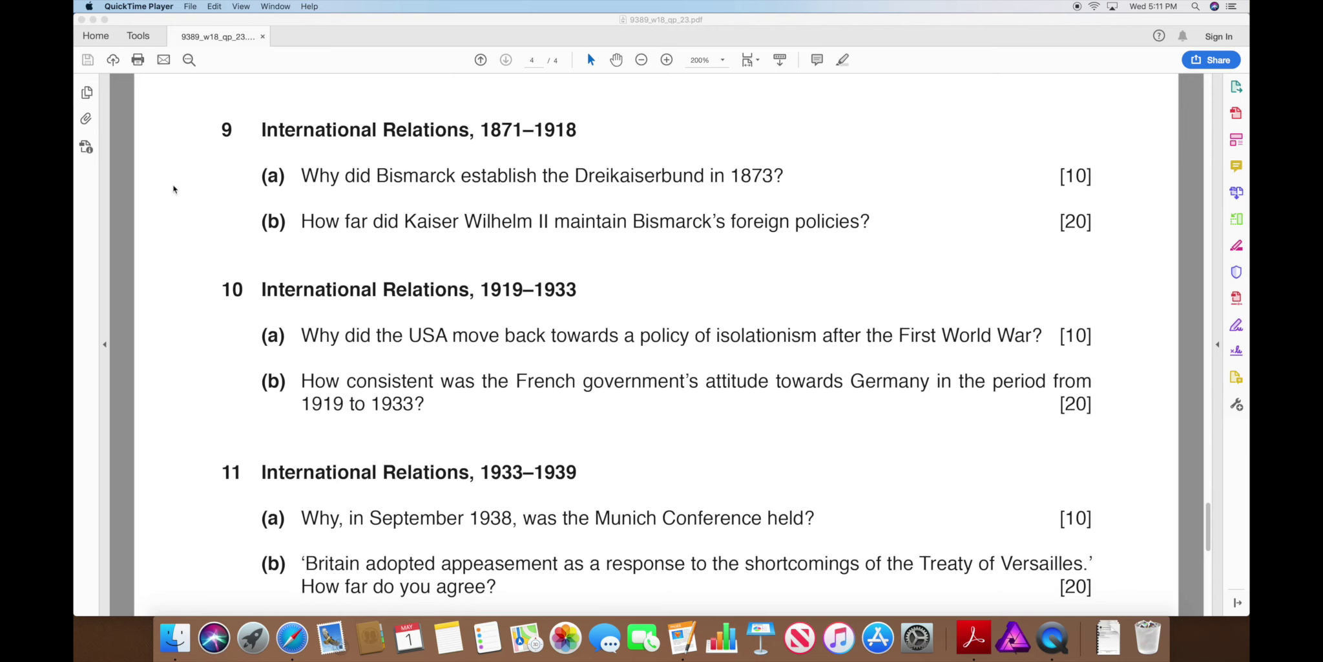
scroll(224, 144, up, 1)
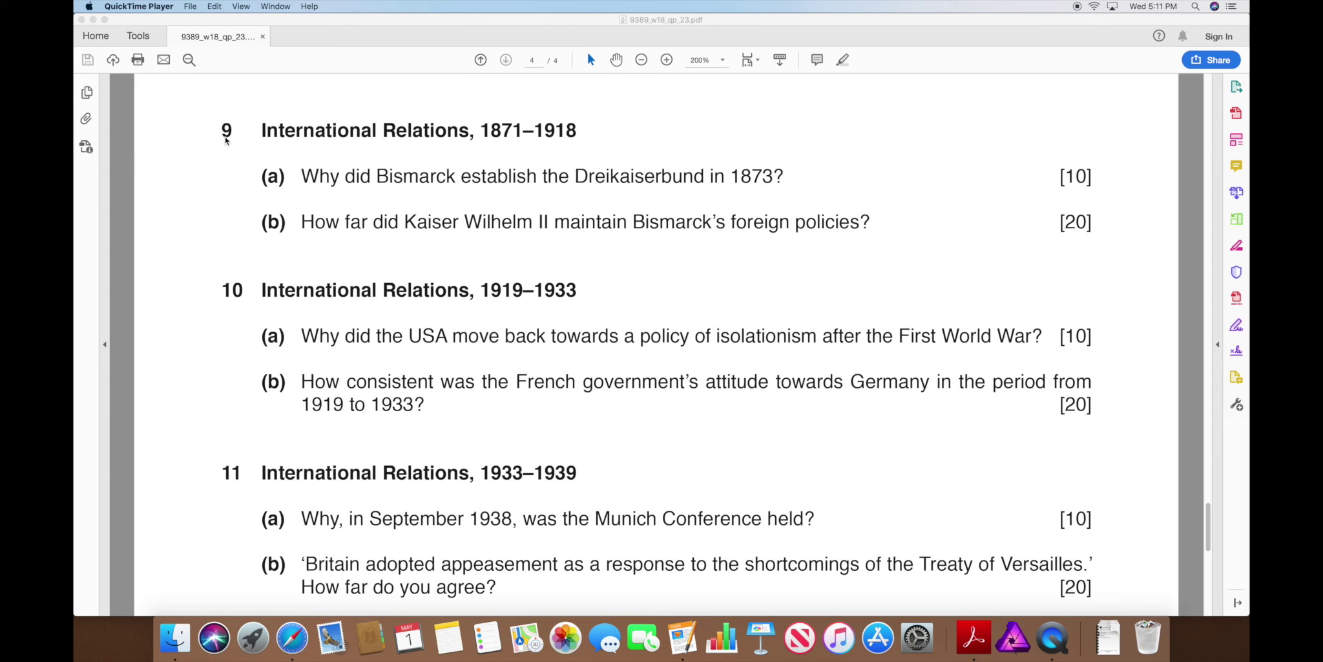
scroll(343, 264, down, 1)
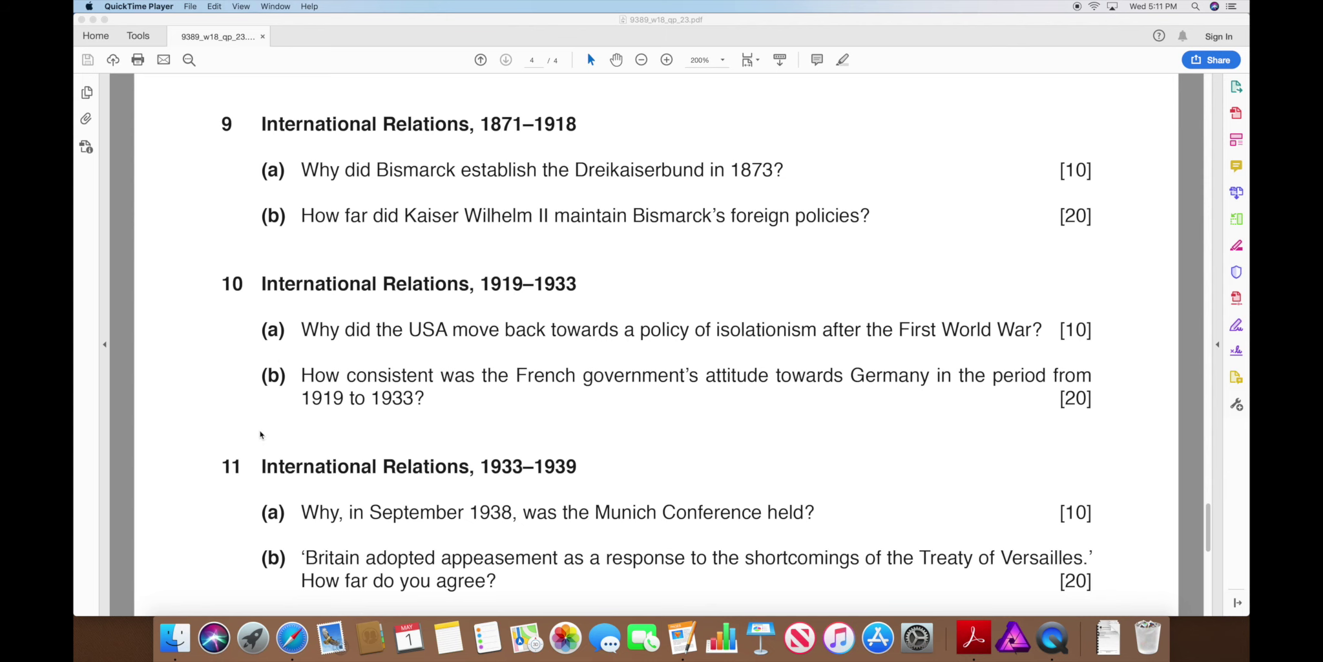
scroll(261, 435, down, 2)
scroll(260, 435, down, 3)
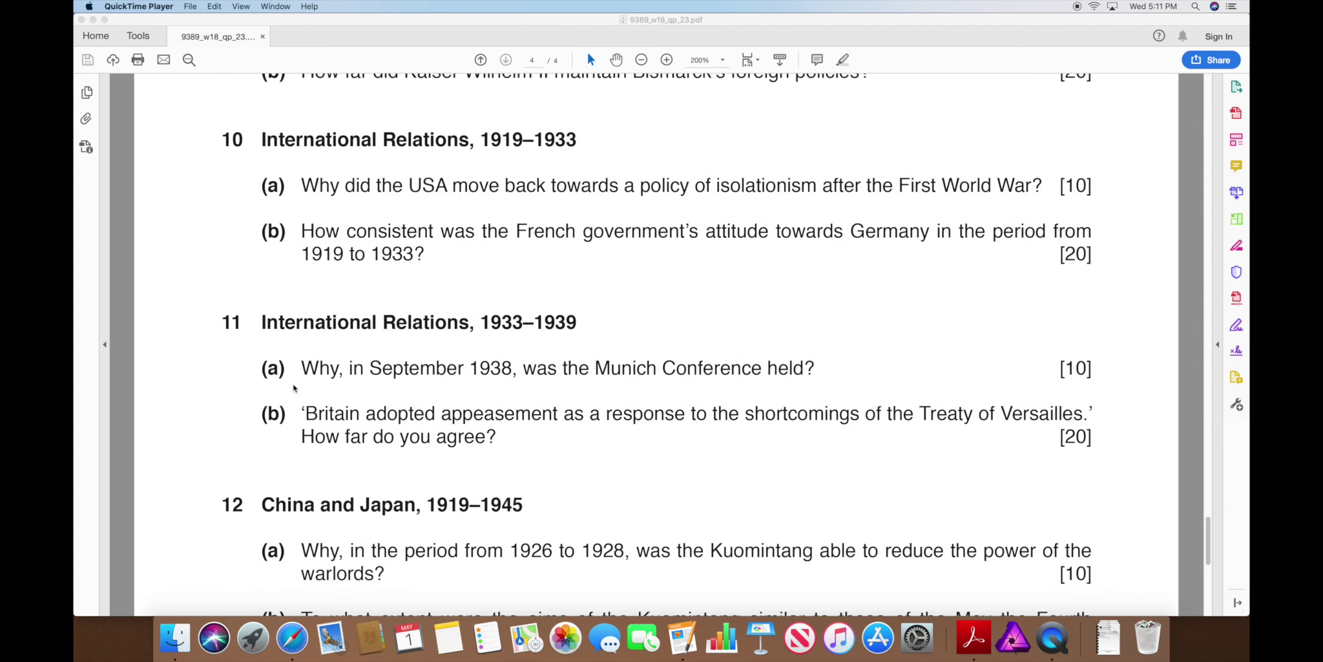
scroll(294, 387, down, 2)
scroll(294, 386, up, 3)
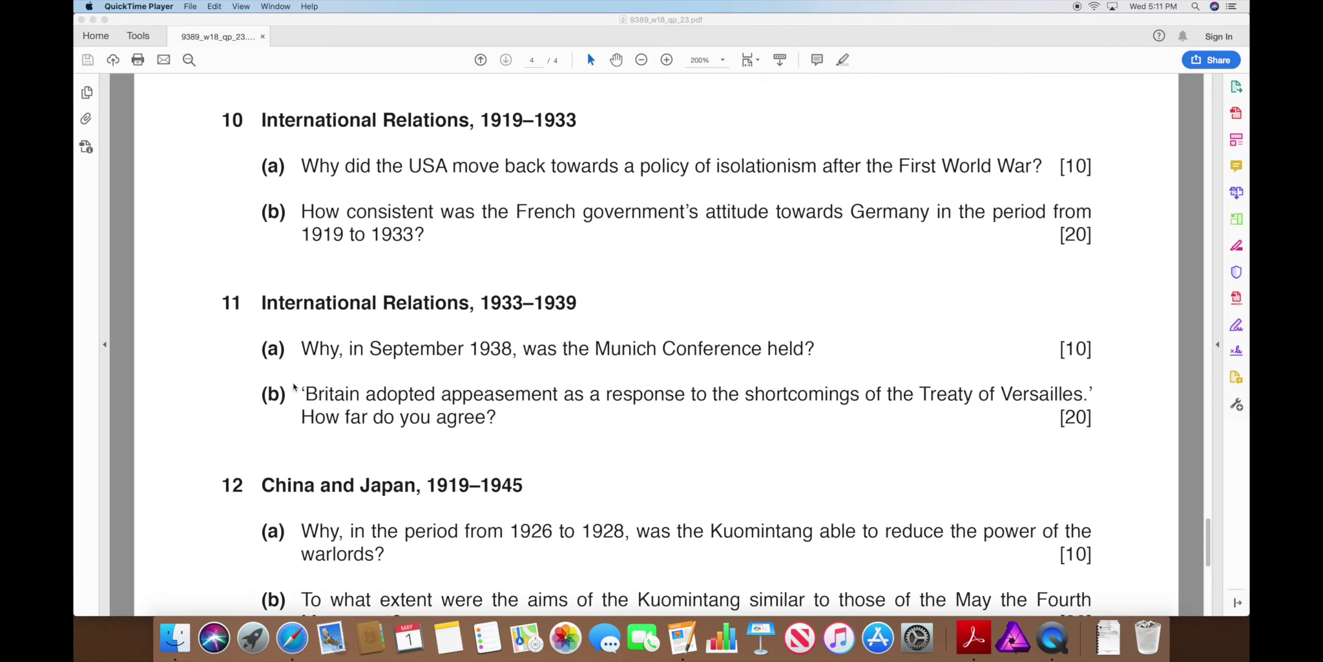
scroll(293, 385, up, 3)
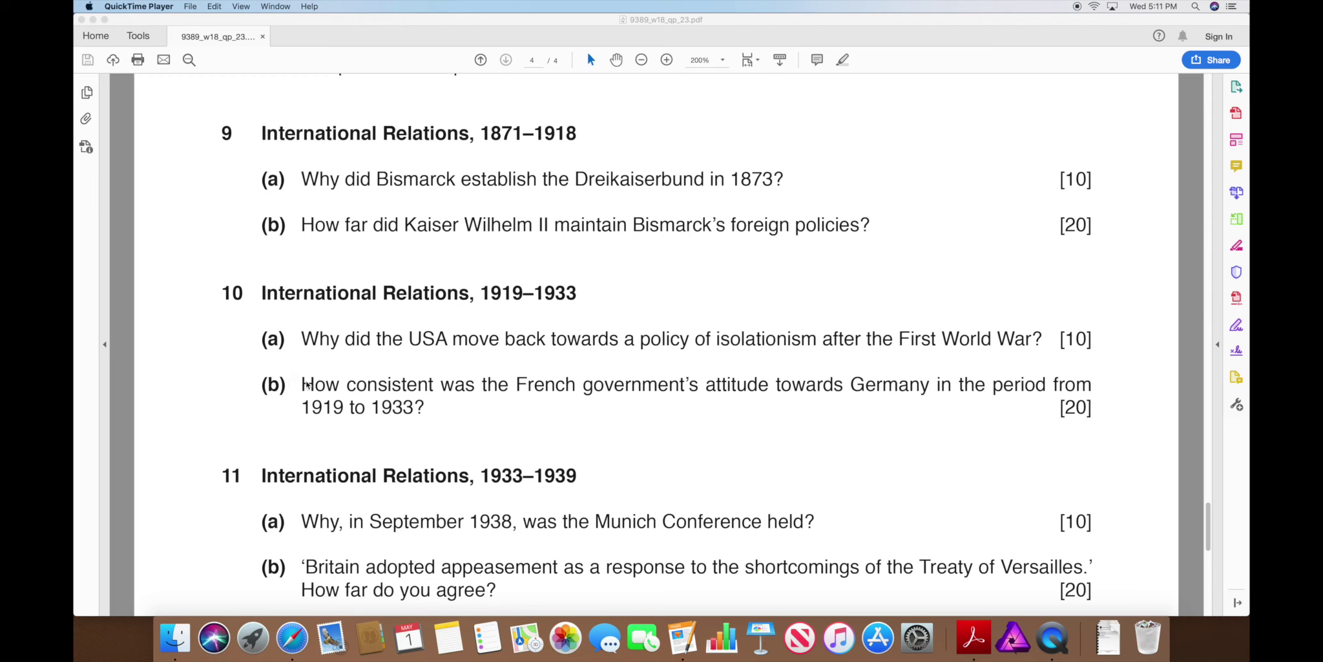
scroll(310, 394, down, 2)
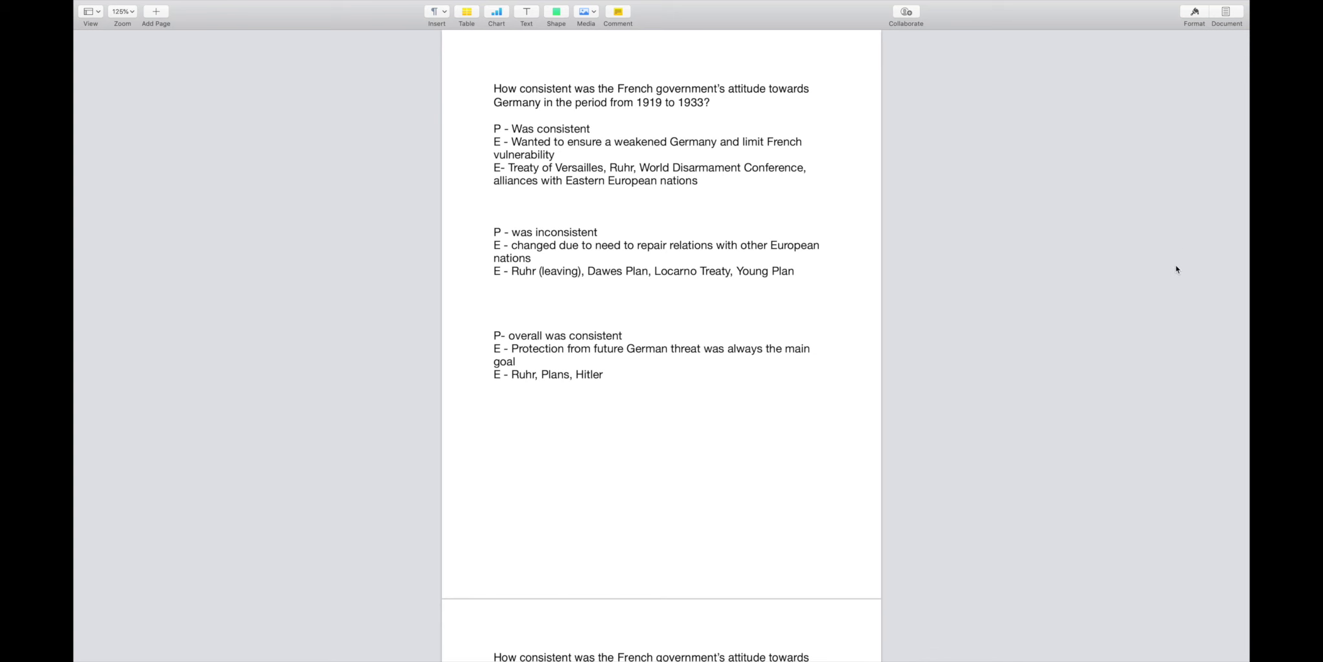
Review the paragraph outline and the full sample essay on the French government's attitude towards Germany from 1919 to 1933.
scroll(1085, 298, down, 10)
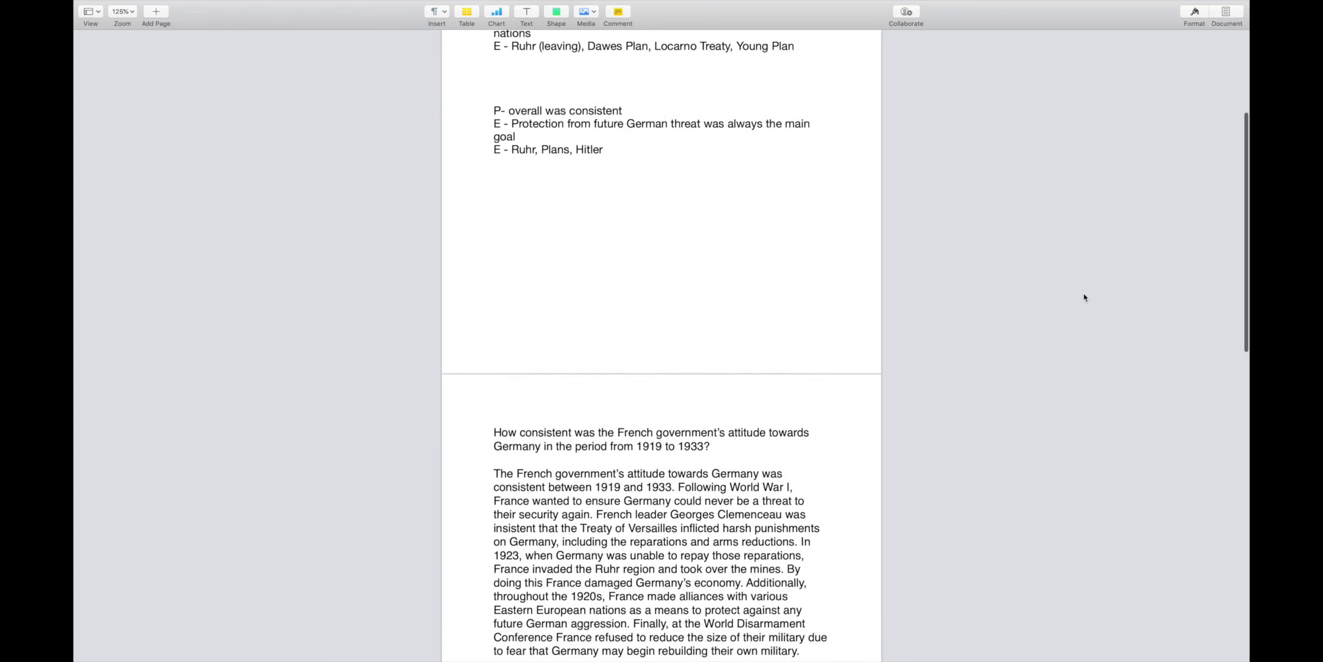
scroll(1084, 297, down, 3)
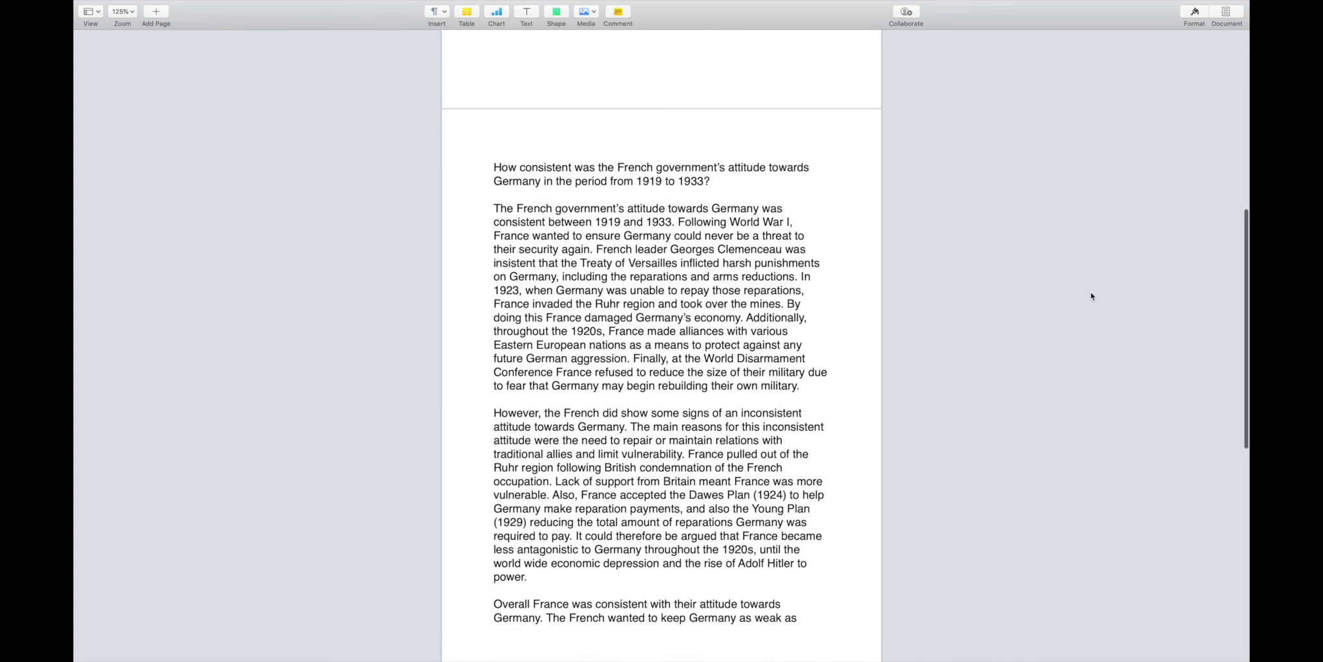
scroll(1091, 297, down, 2)
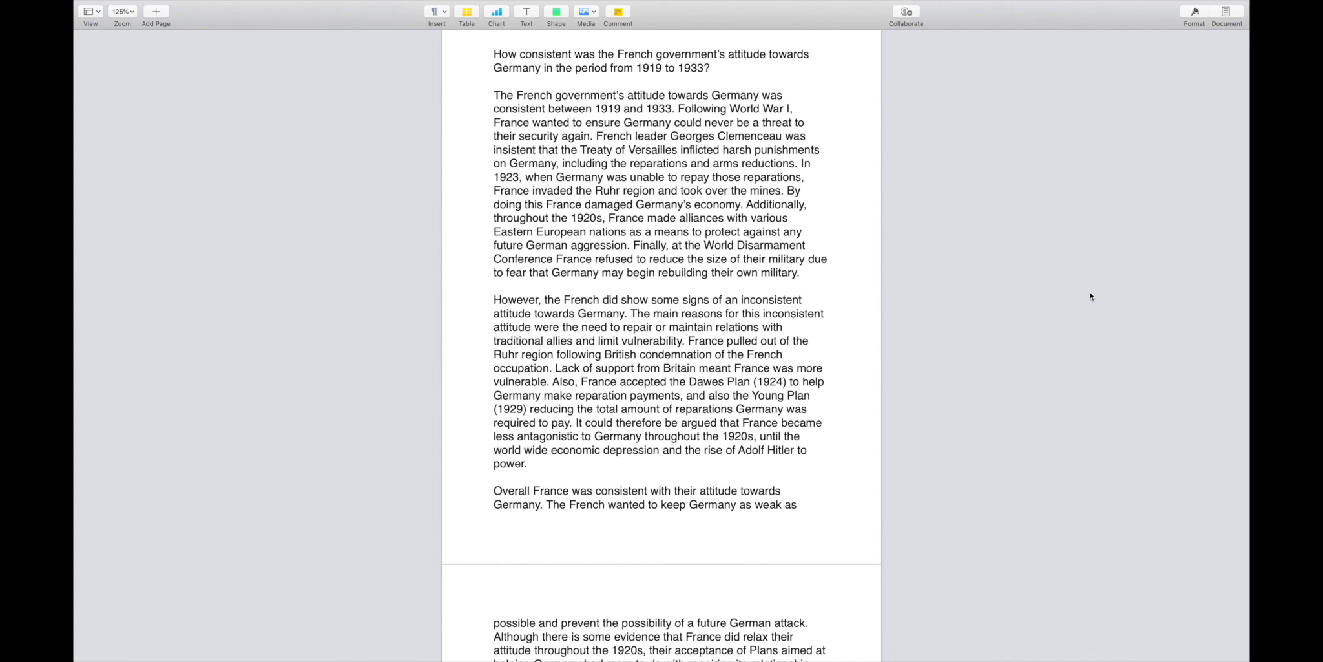
scroll(1091, 297, down, 8)
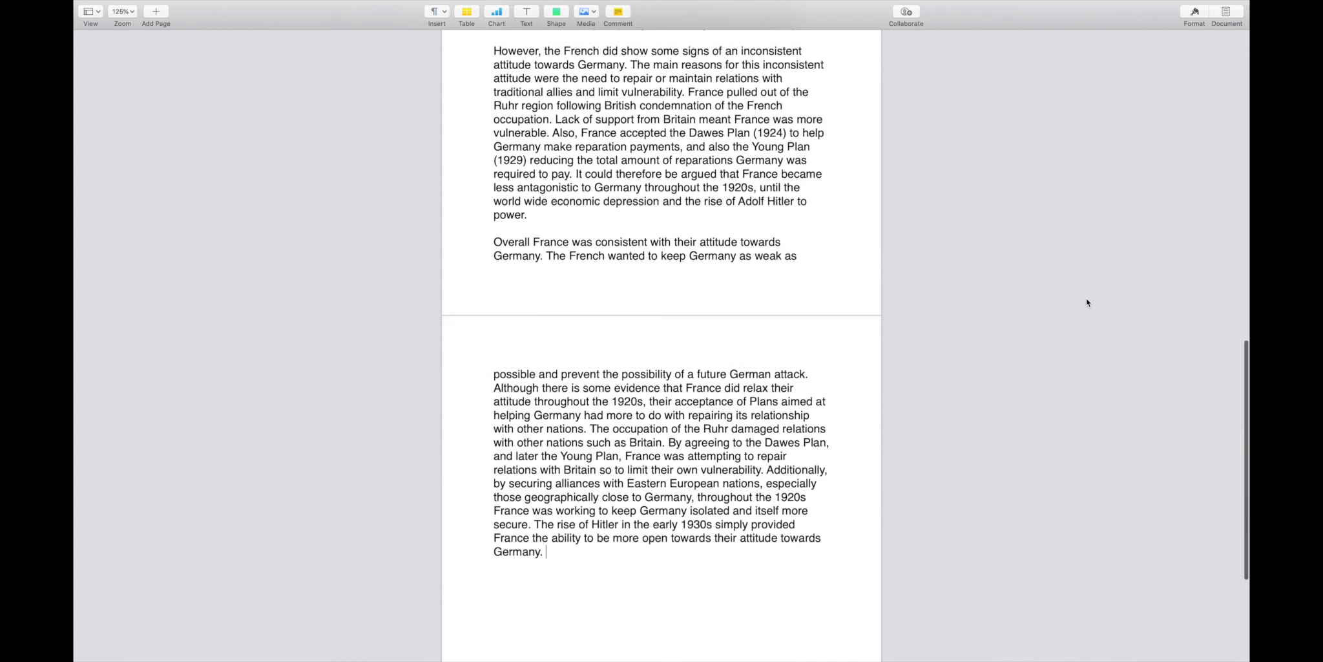
scroll(1088, 303, up, 8)
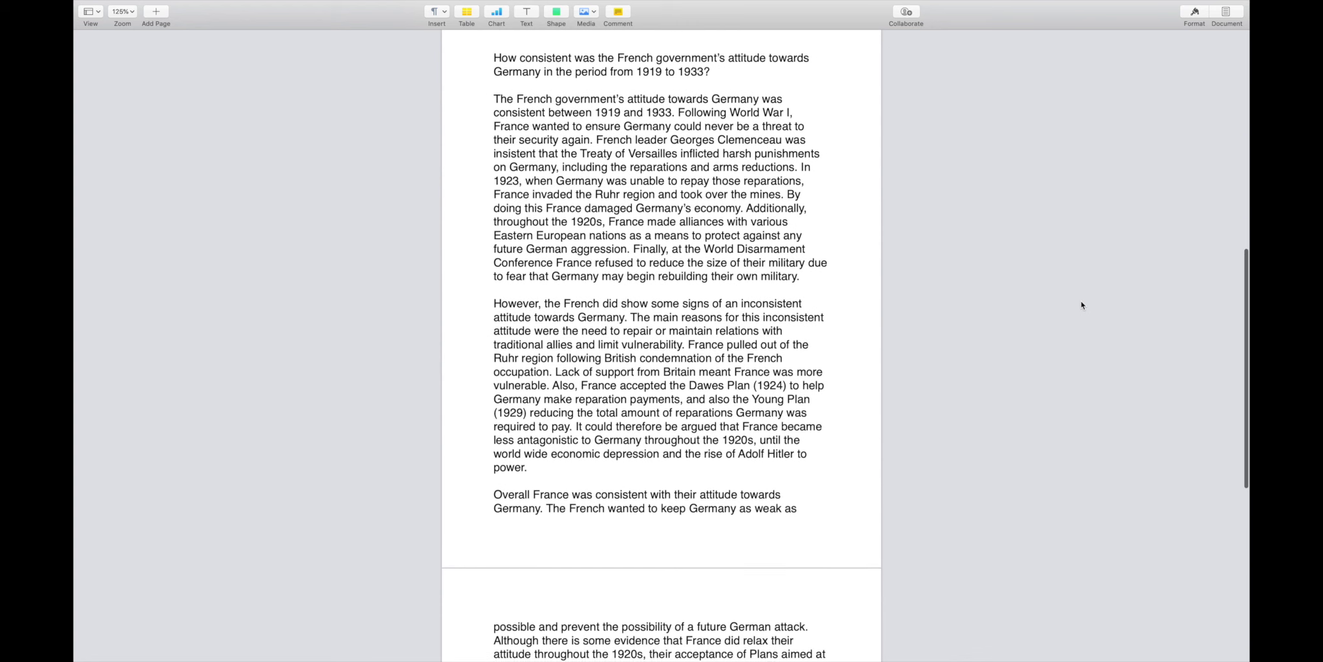
scroll(1082, 305, down, 1)
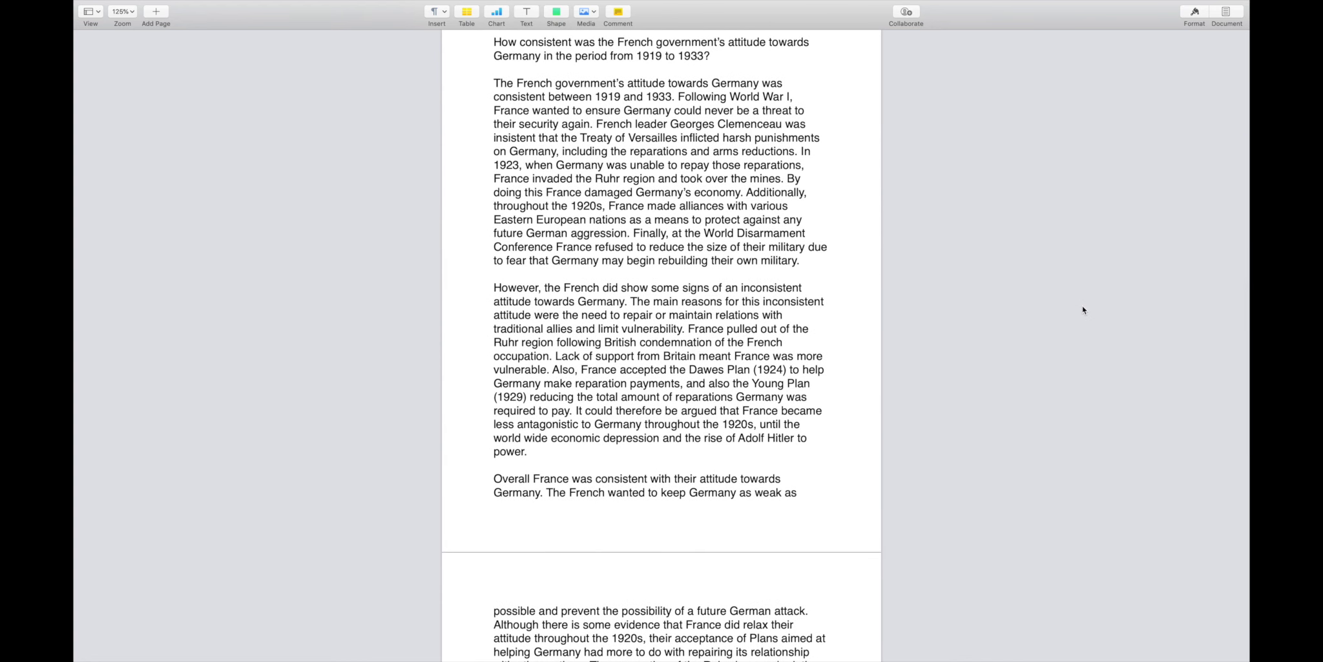
scroll(1083, 310, down, 3)
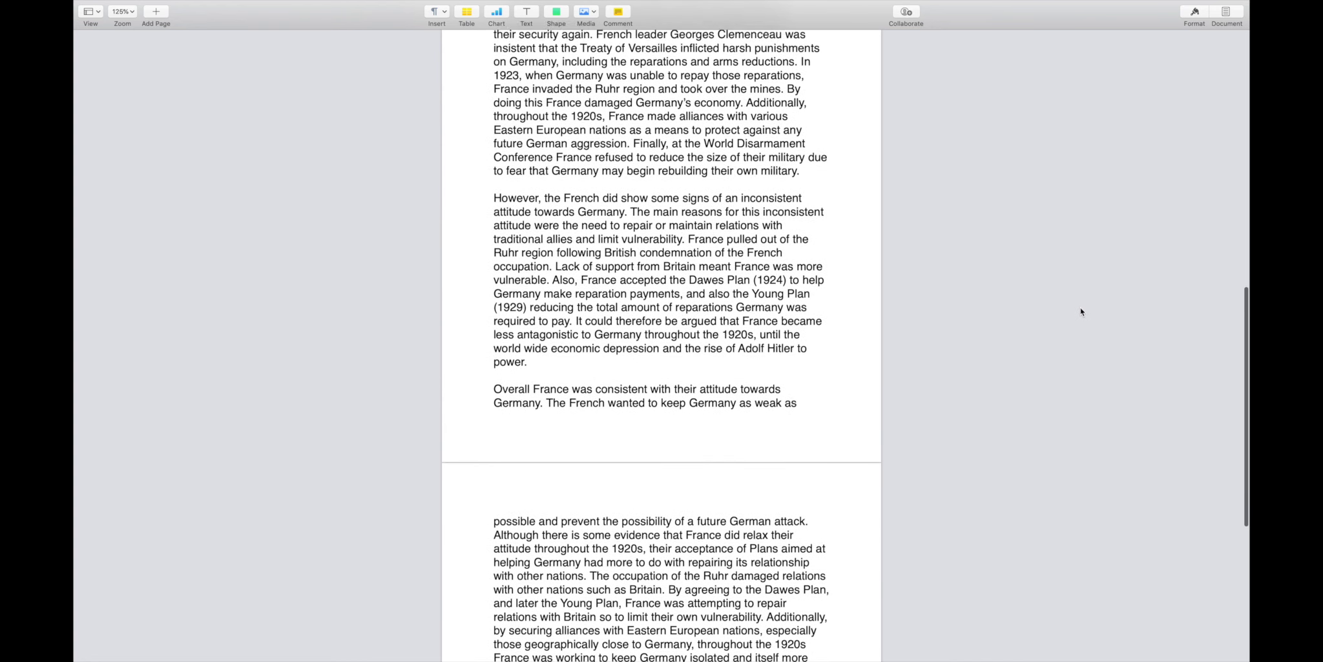
Read the sample essay's paragraphs on France's consistent and inconsistent attitude towards Germany, through to the concluding judgement.
scroll(1081, 311, up, 2)
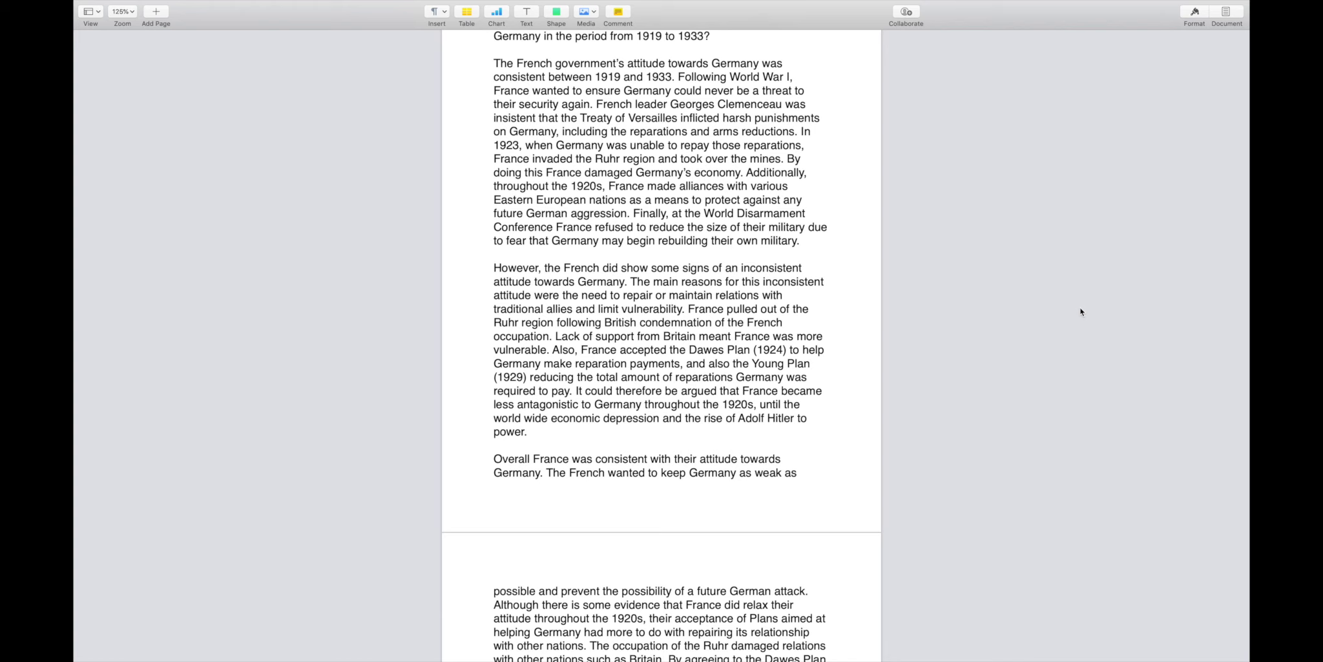
scroll(1080, 309, down, 3)
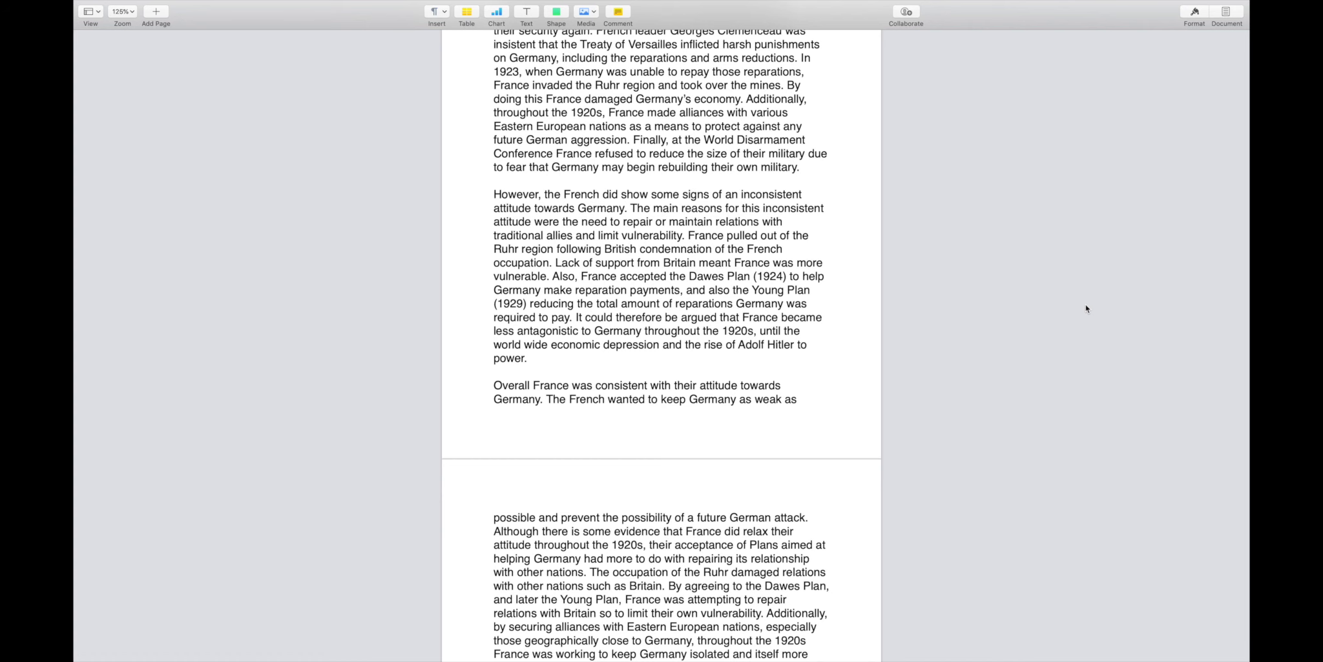
scroll(1085, 308, down, 5)
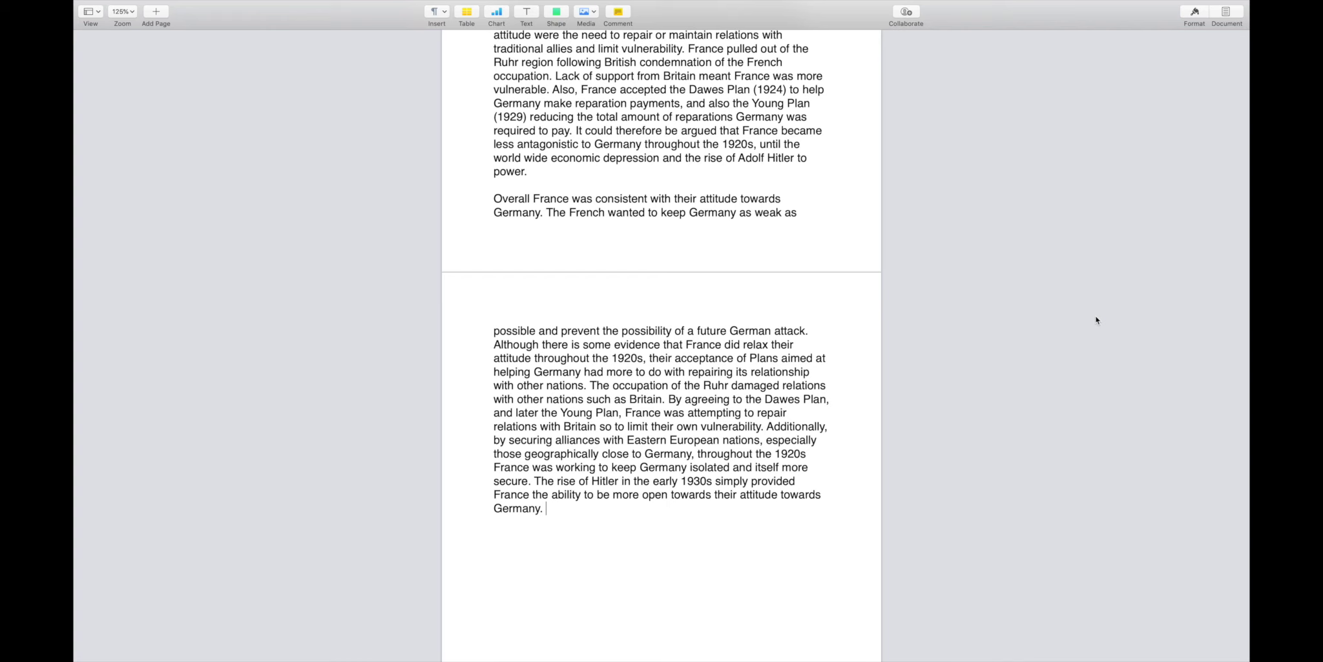
scroll(1097, 320, down, 3)
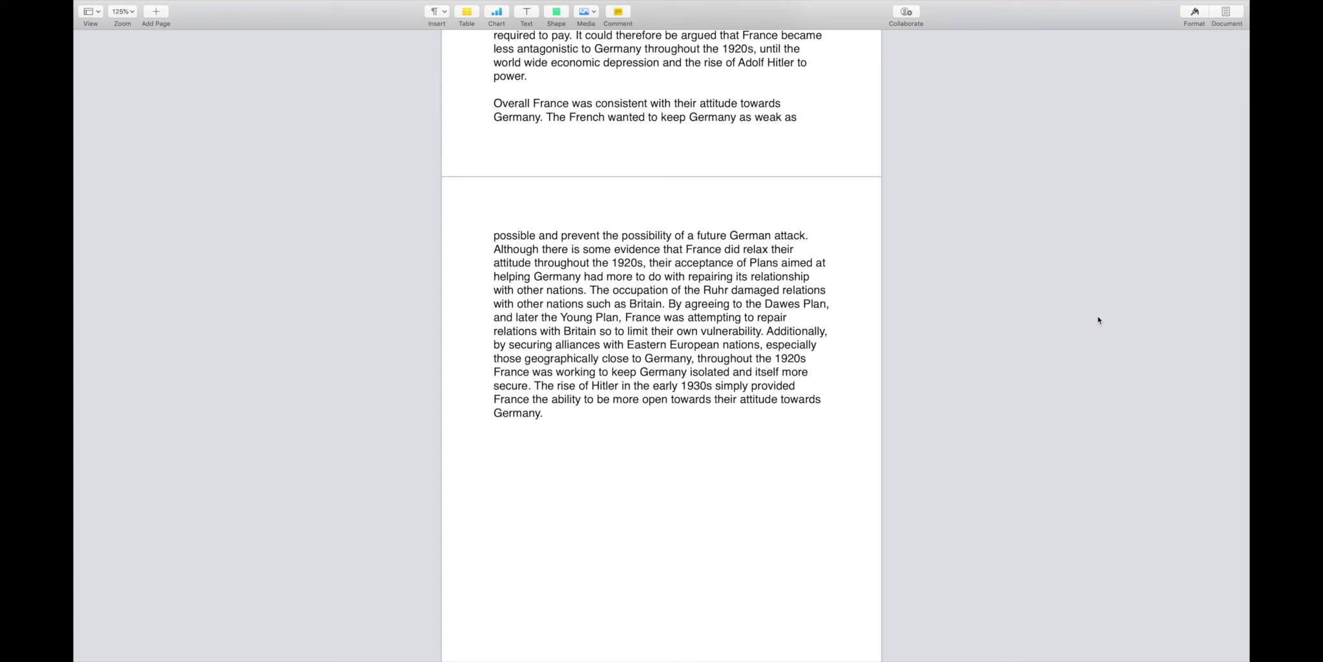
Review the essay's overall structure again, comparing the question and the two opposing body paragraphs with the conclusion.
scroll(990, 312, up, 10)
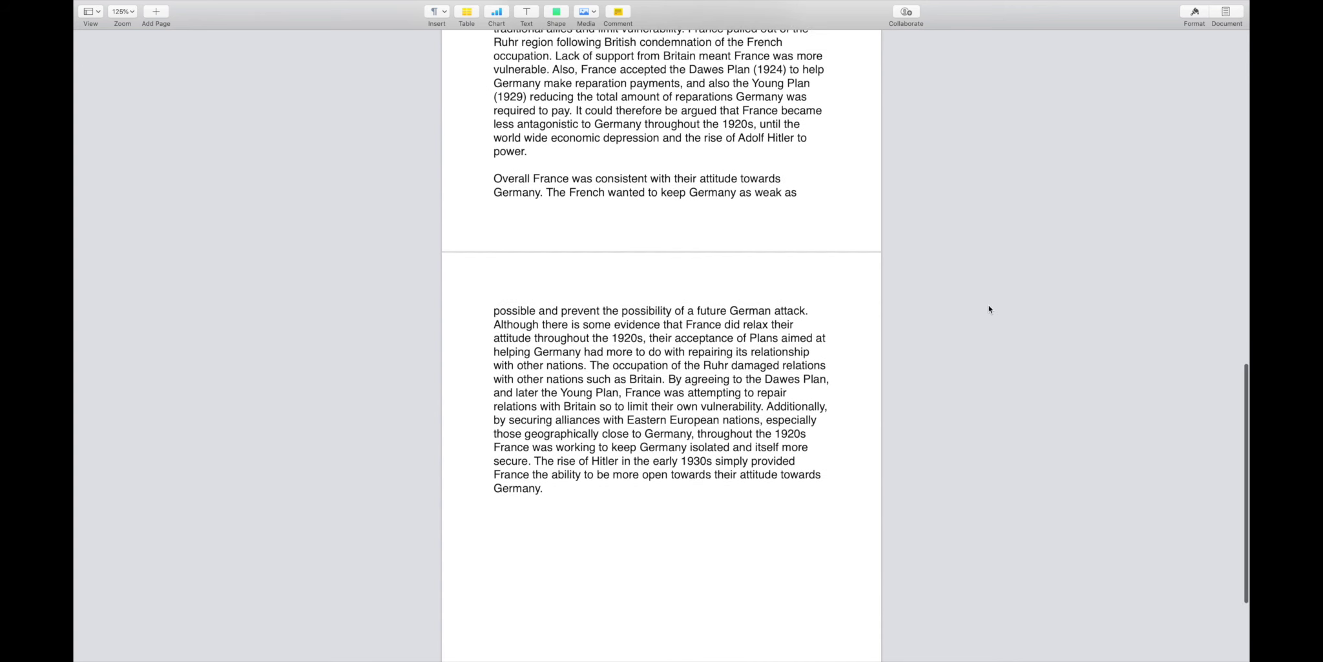
scroll(979, 306, up, 1)
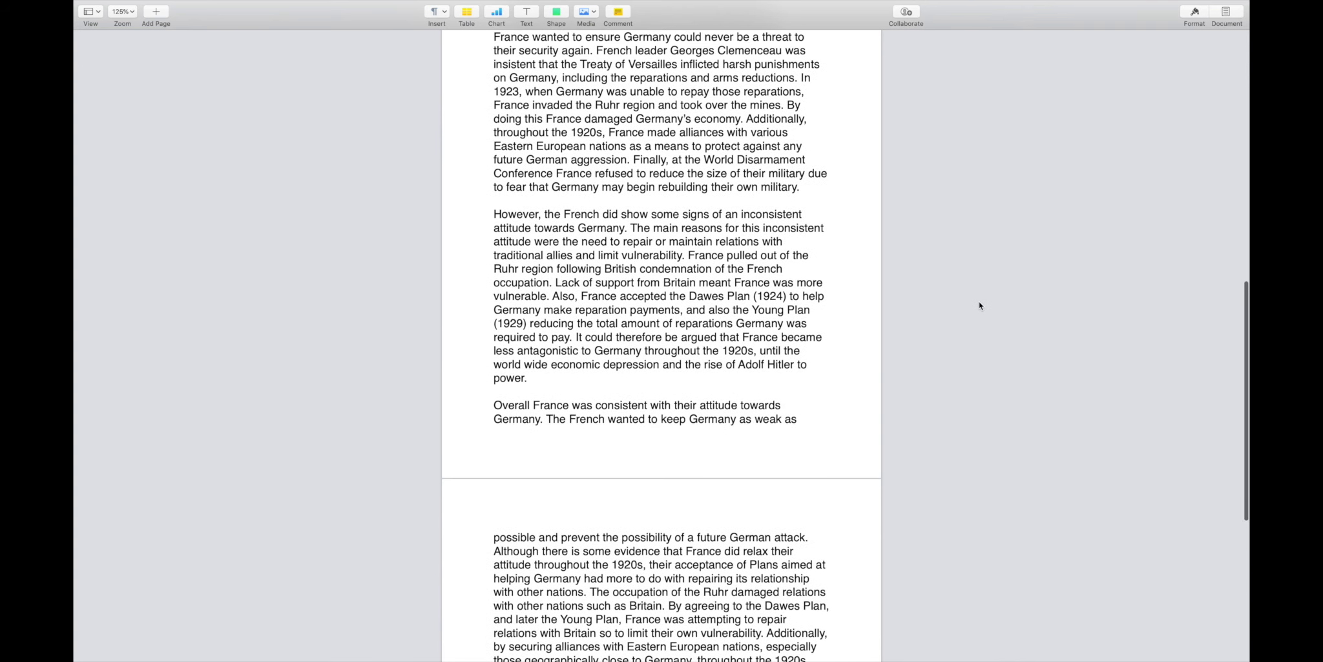
scroll(966, 305, up, 5)
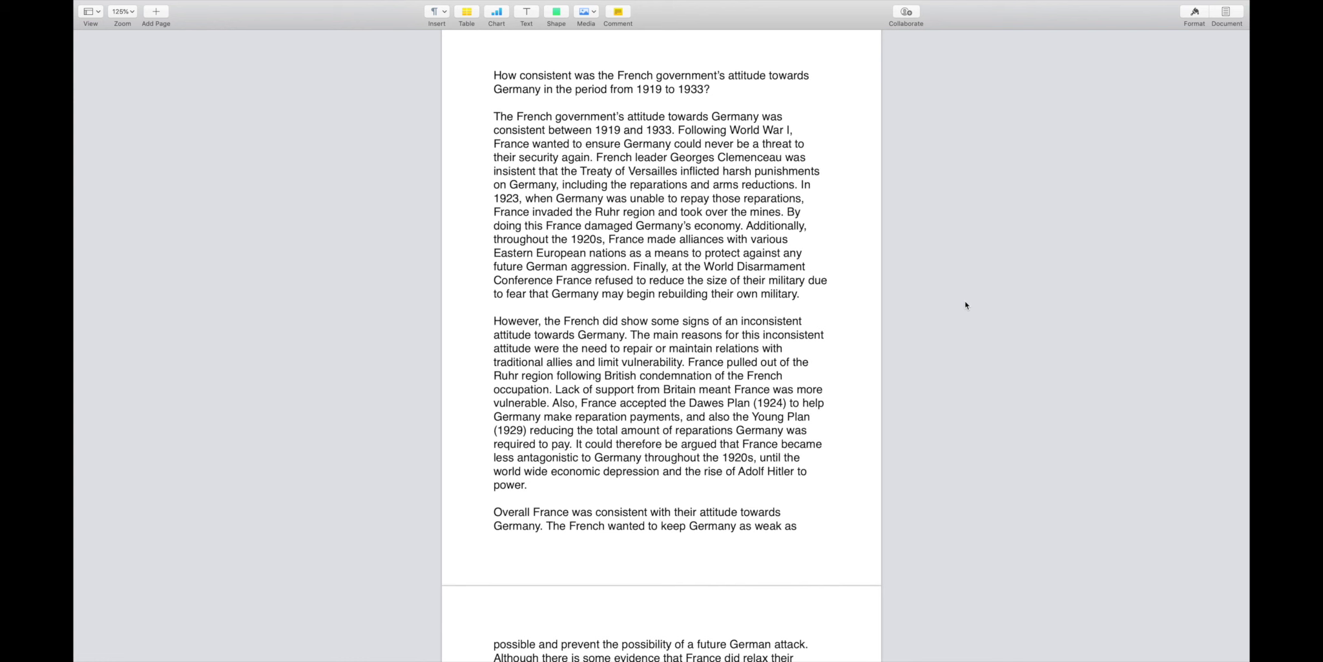
scroll(966, 305, down, 1)
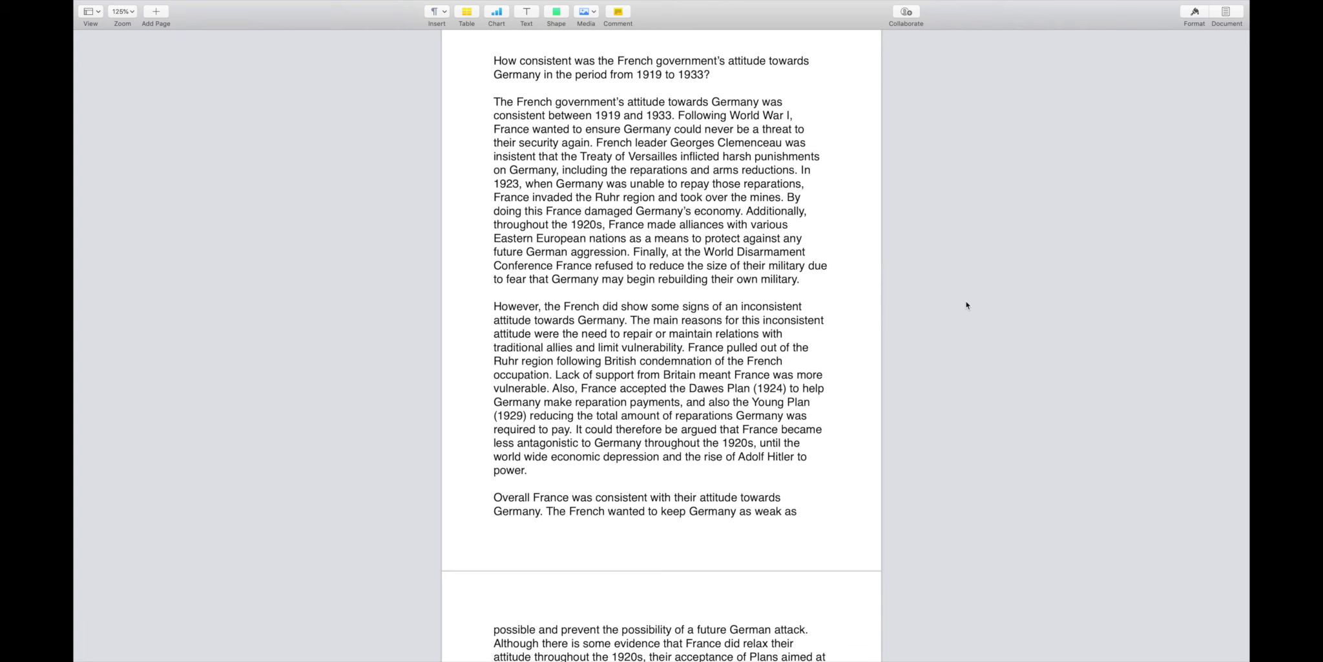
scroll(967, 305, down, 4)
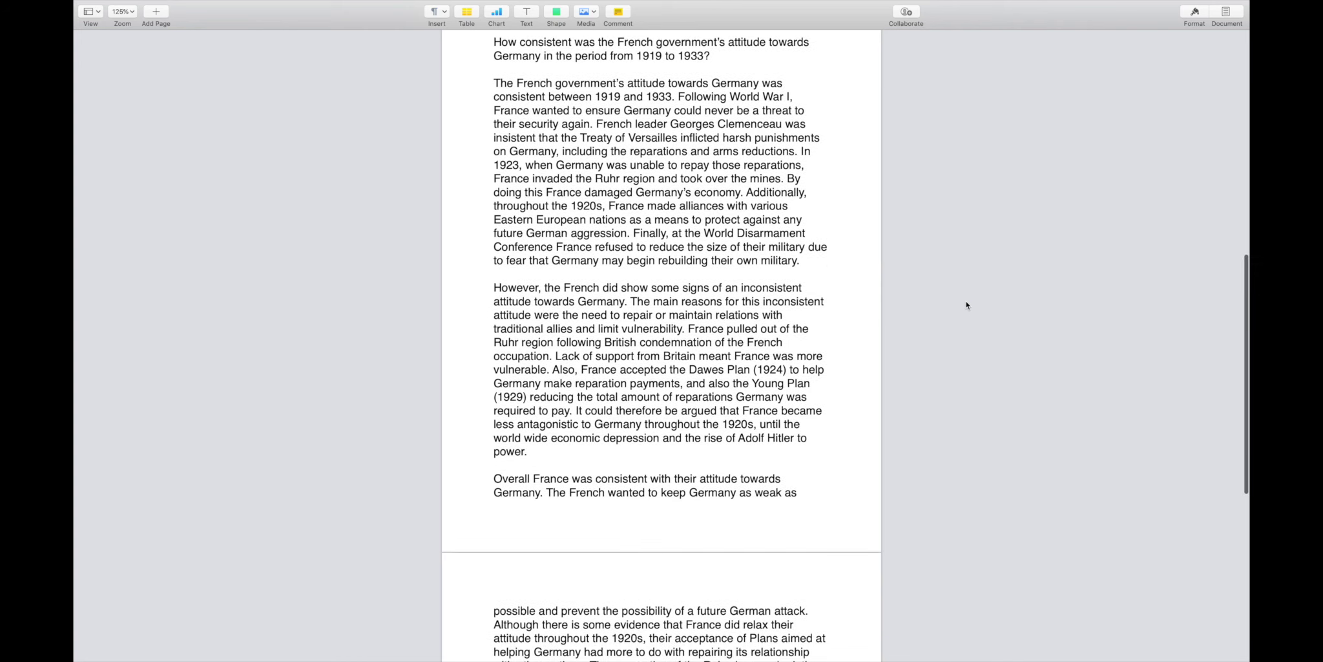
scroll(967, 305, down, 3)
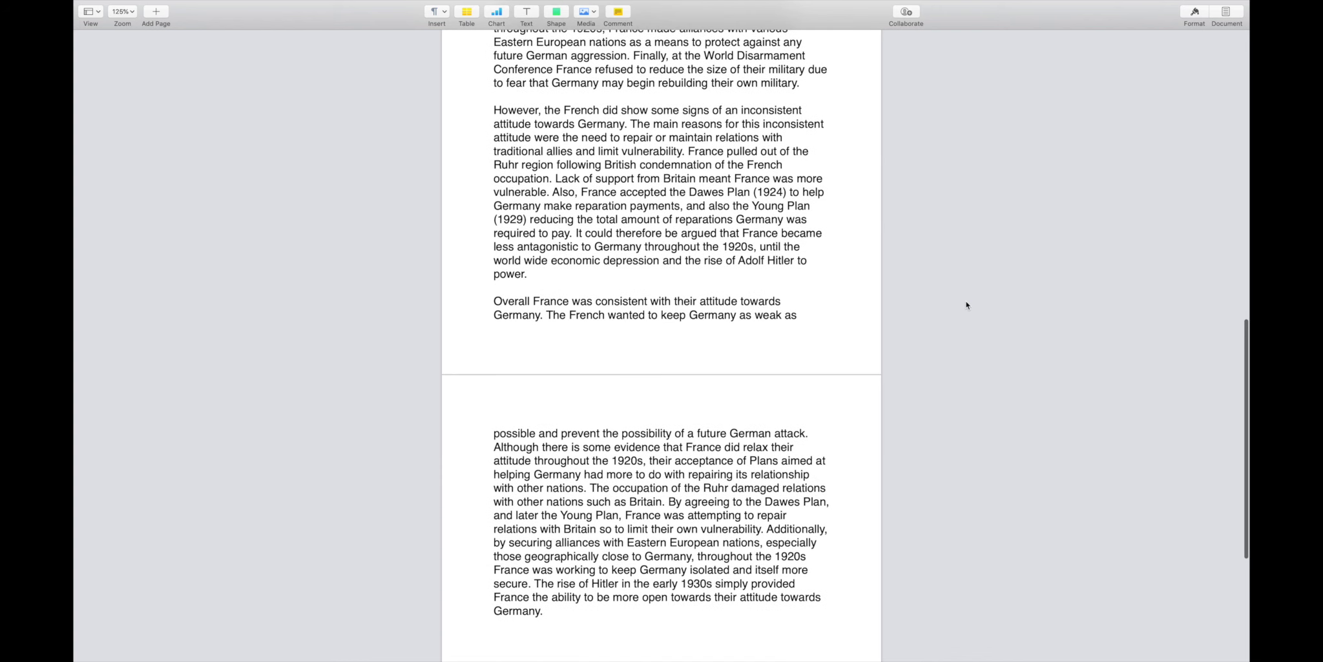
scroll(966, 305, down, 3)
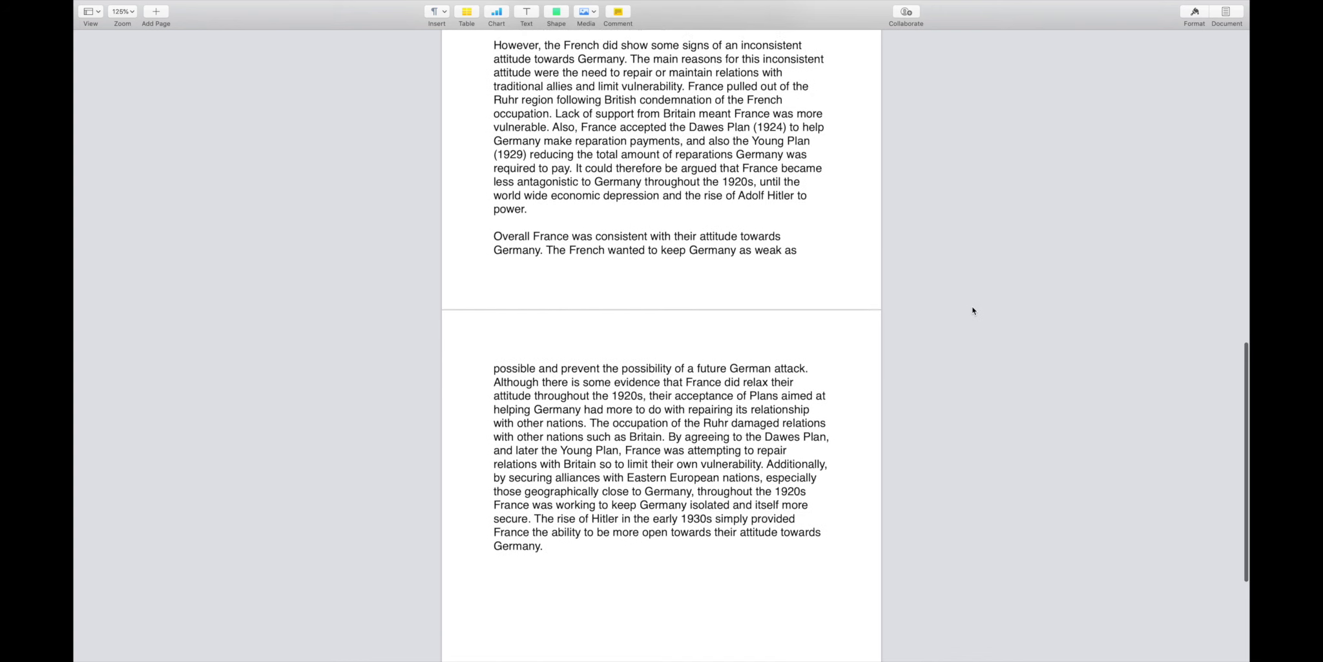
scroll(973, 312, up, 3)
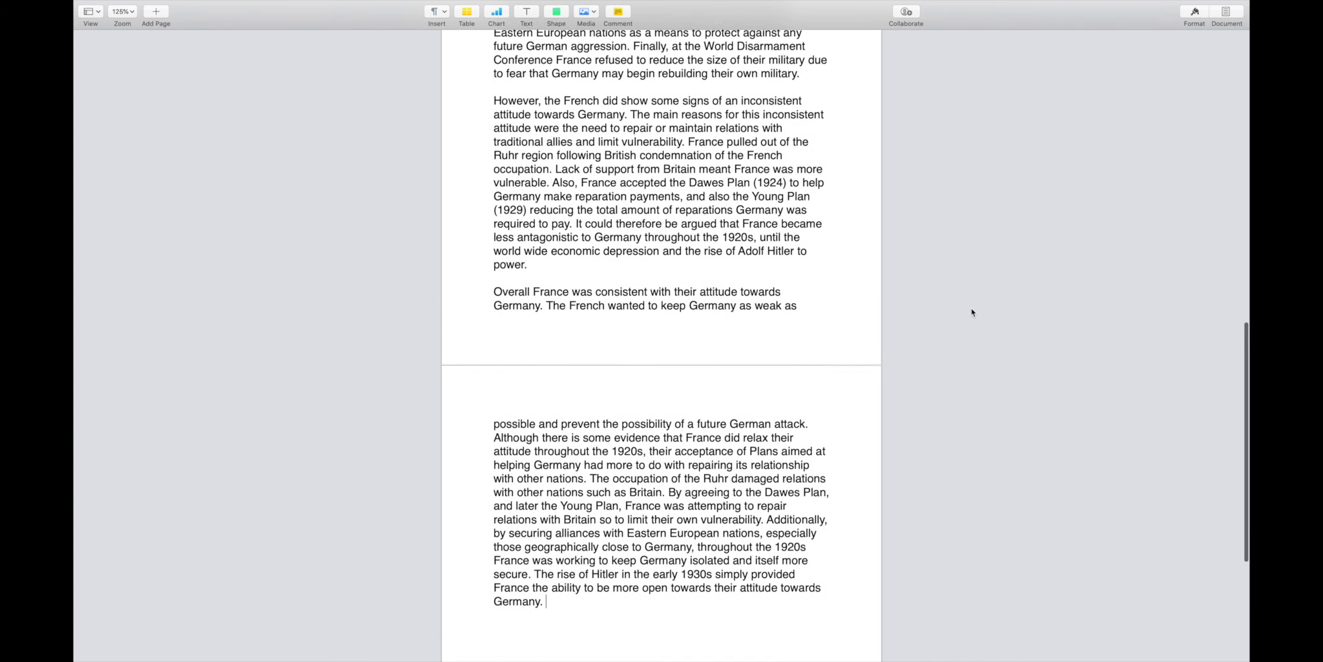
scroll(971, 313, up, 3)
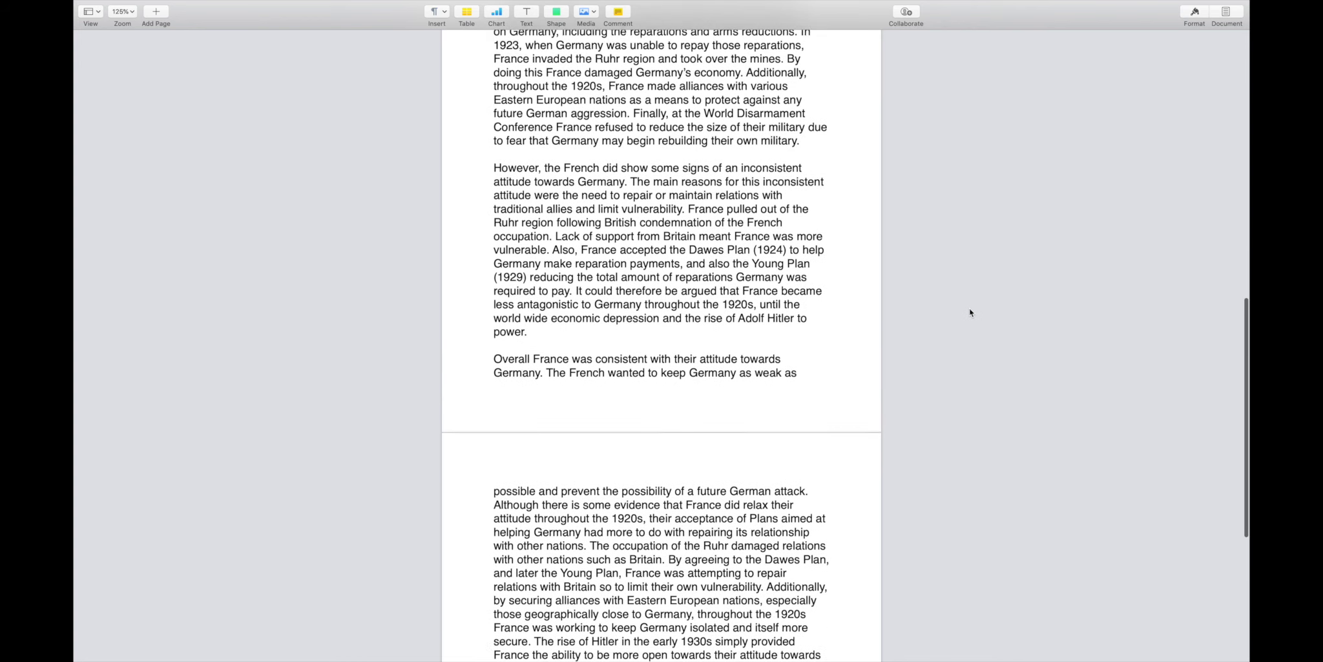
scroll(970, 313, down, 6)
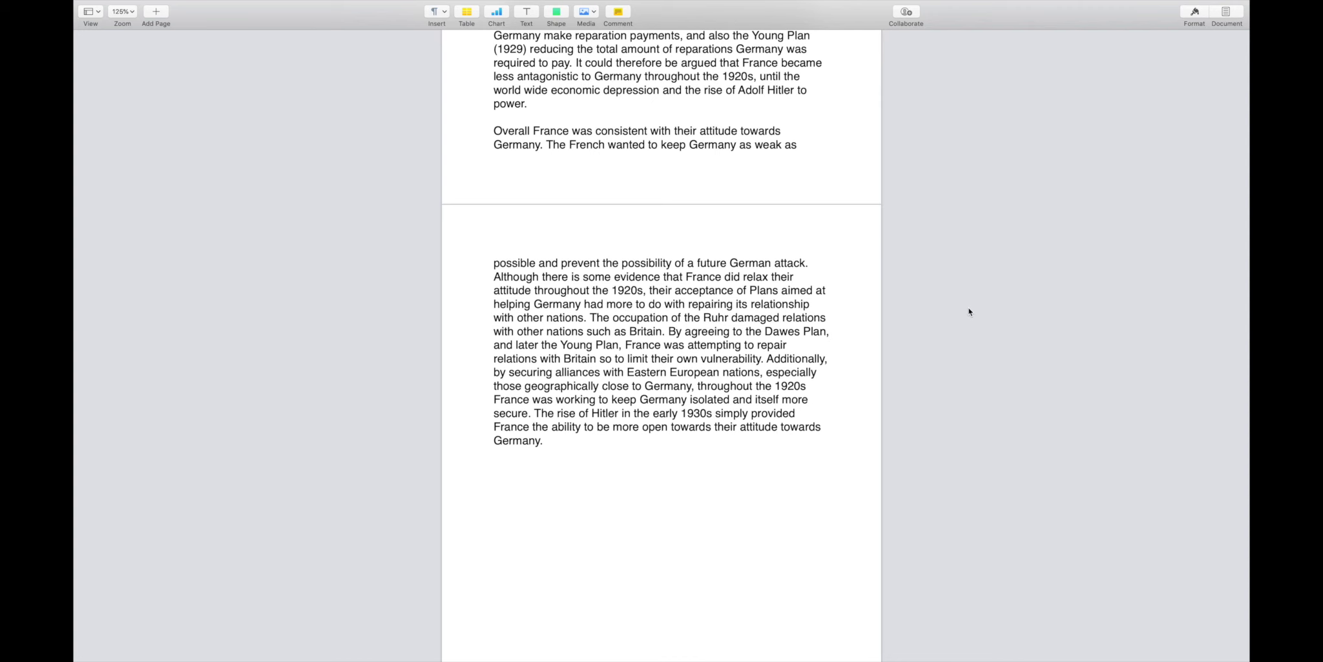
scroll(969, 313, up, 4)
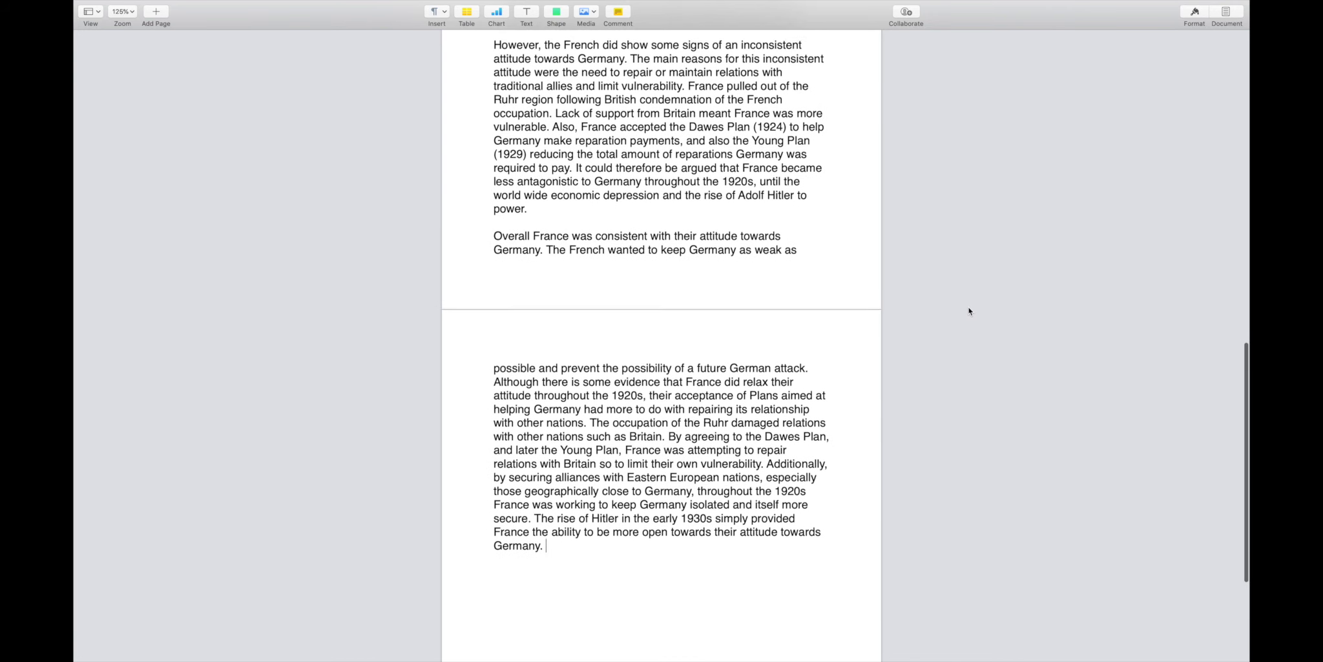
scroll(969, 312, up, 7)
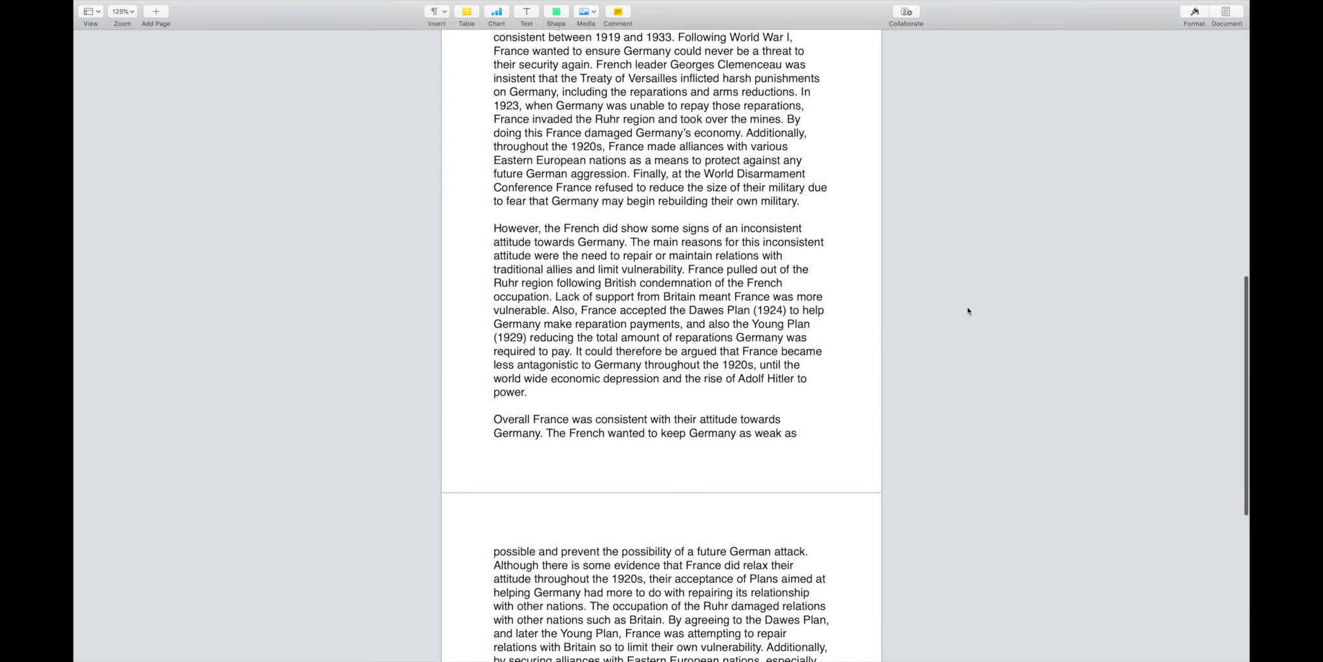
scroll(968, 311, up, 4)
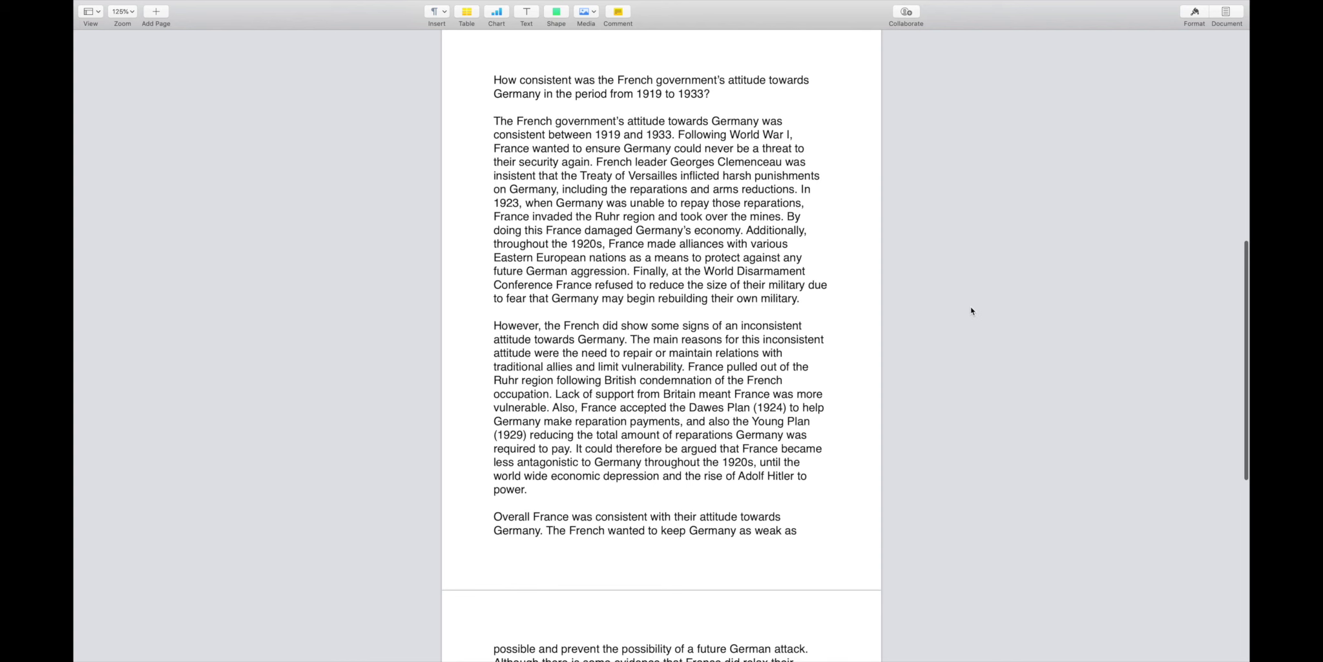
scroll(971, 311, down, 1)
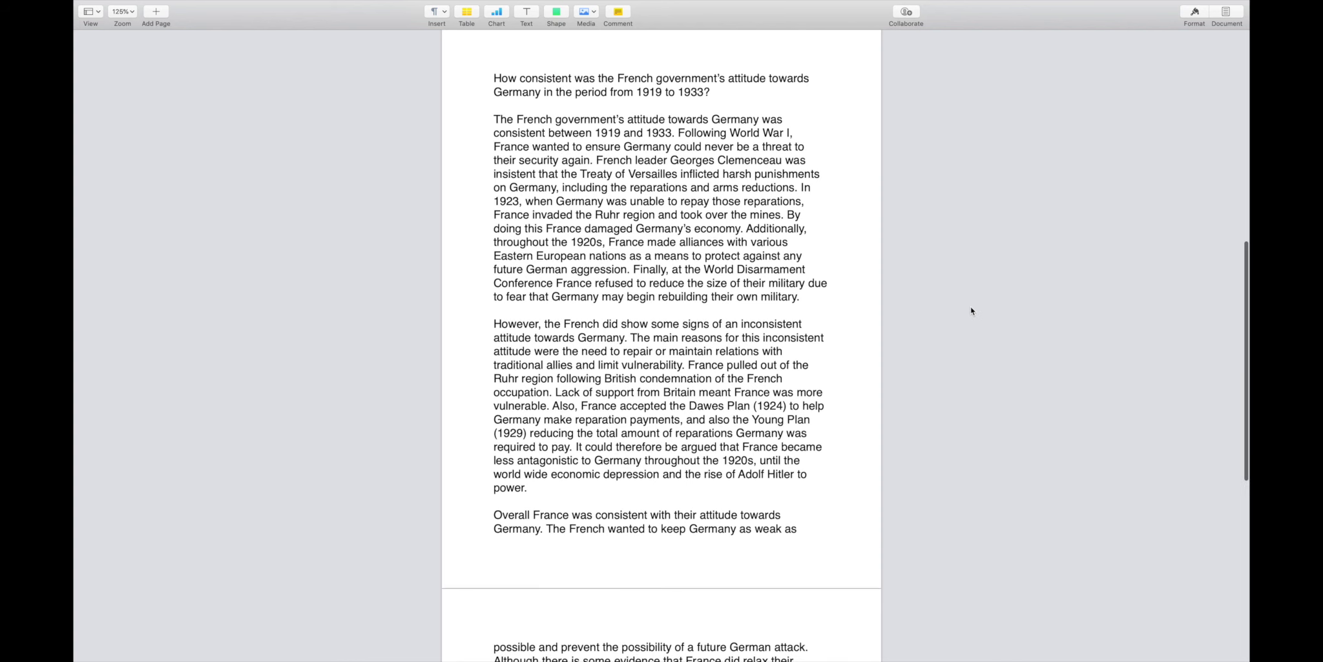